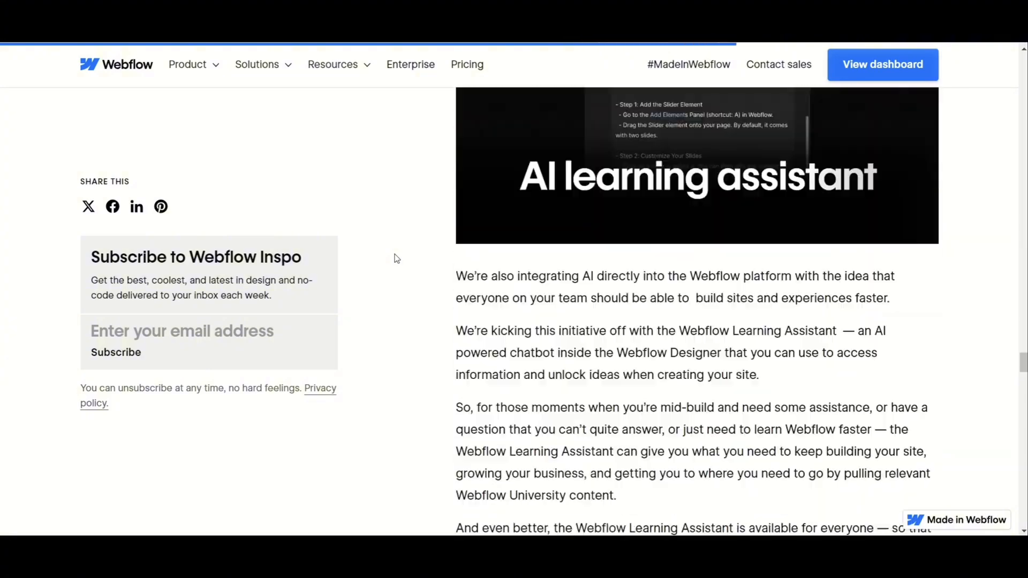
pyautogui.scroll(-10, 395, 255)
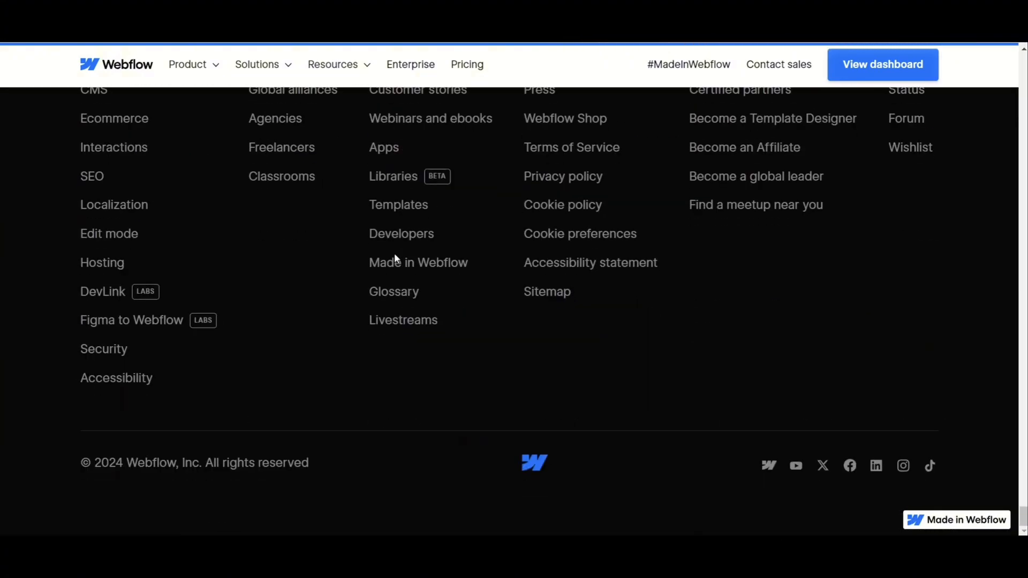
pyautogui.scroll(6, 802, 305)
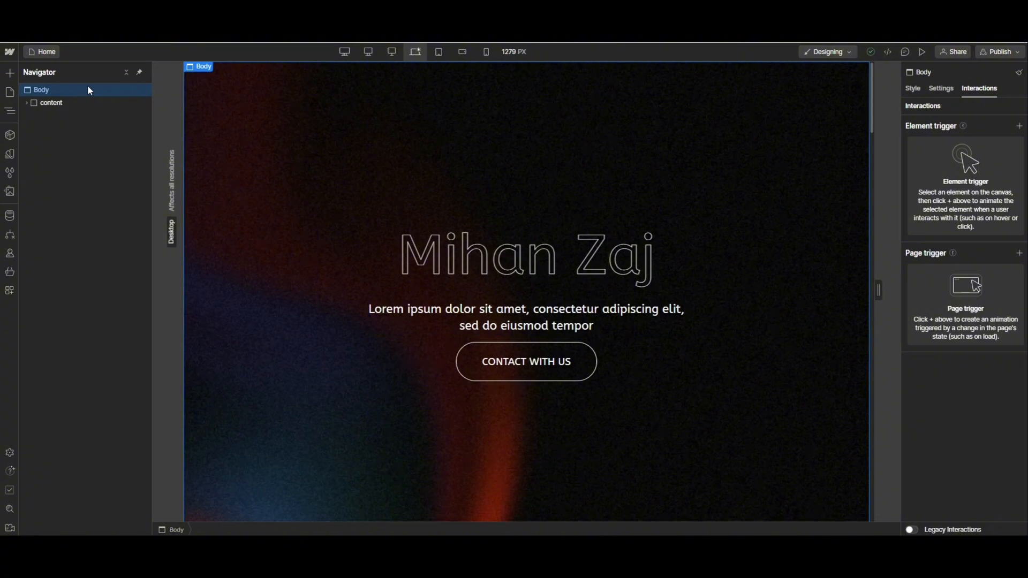
pyautogui.scroll(-10, 535, 244)
pyautogui.scroll(7, 577, 245)
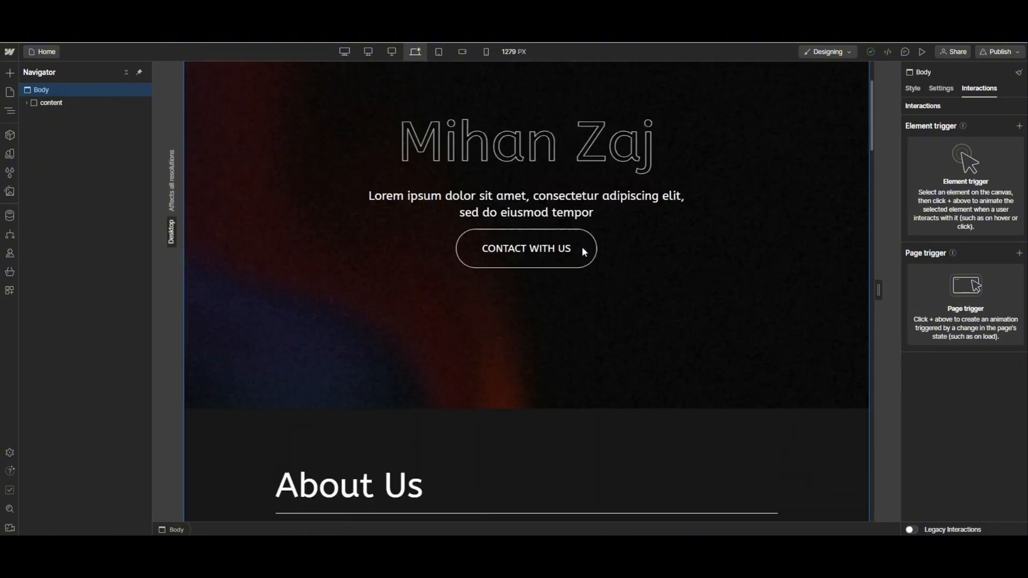
pyautogui.scroll(3, 581, 246)
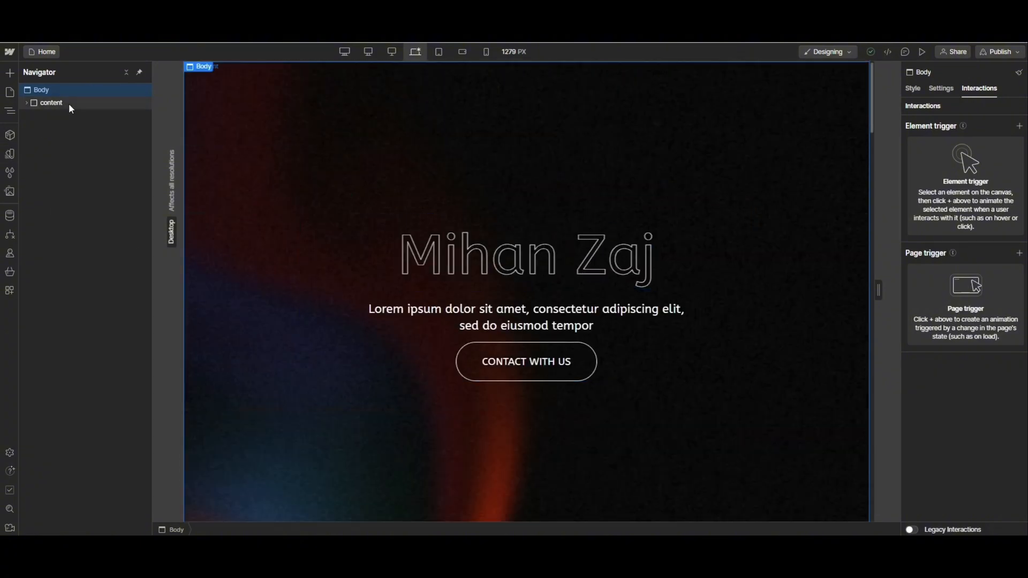
# - Add a Div Block to the page body and move it above the content element
pyautogui.hotkey('ctrl', 'e')
pyautogui.write('div')
pyautogui.press('Return')
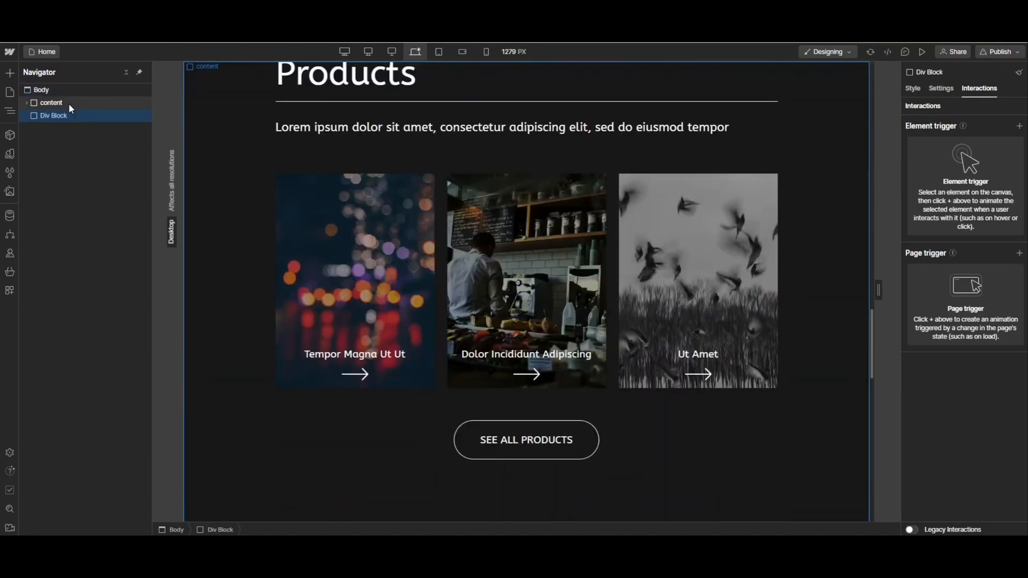
pyautogui.moveTo(112, 115); pyautogui.dragTo(75, 97)
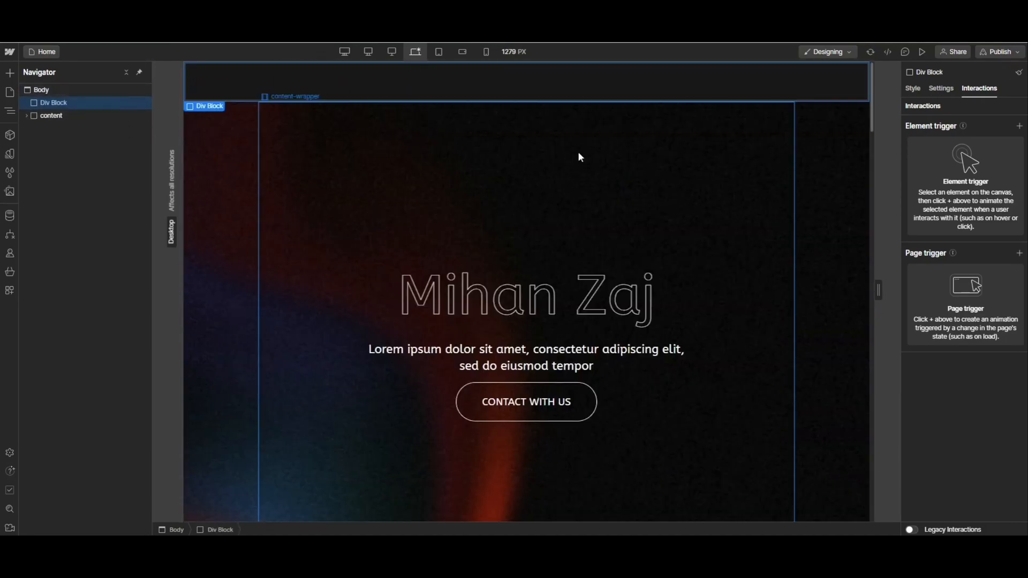
# - Assign the new class progress to the Div Block
pyautogui.click(913, 88)
pyautogui.click(957, 119)
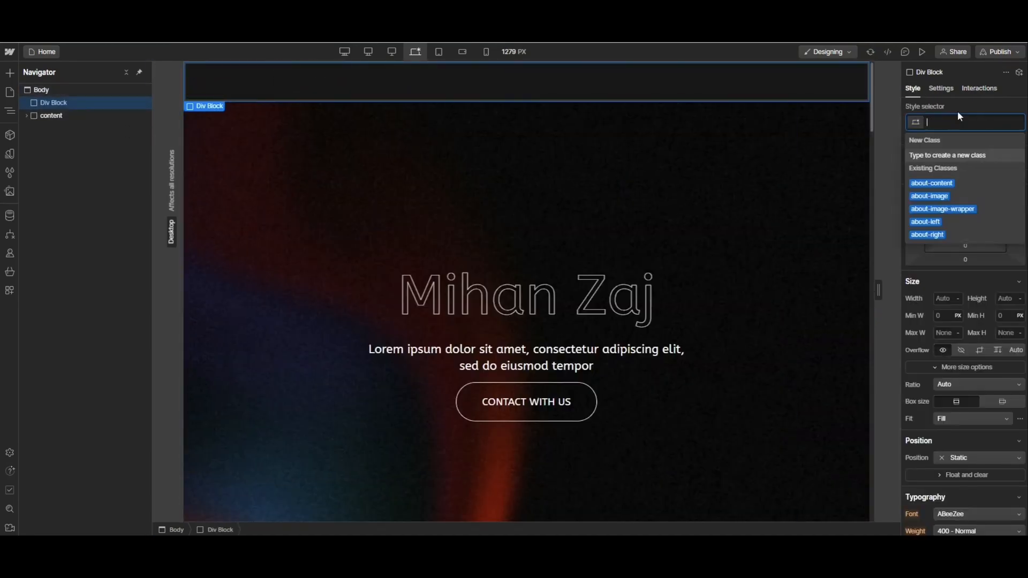
pyautogui.write('progr')
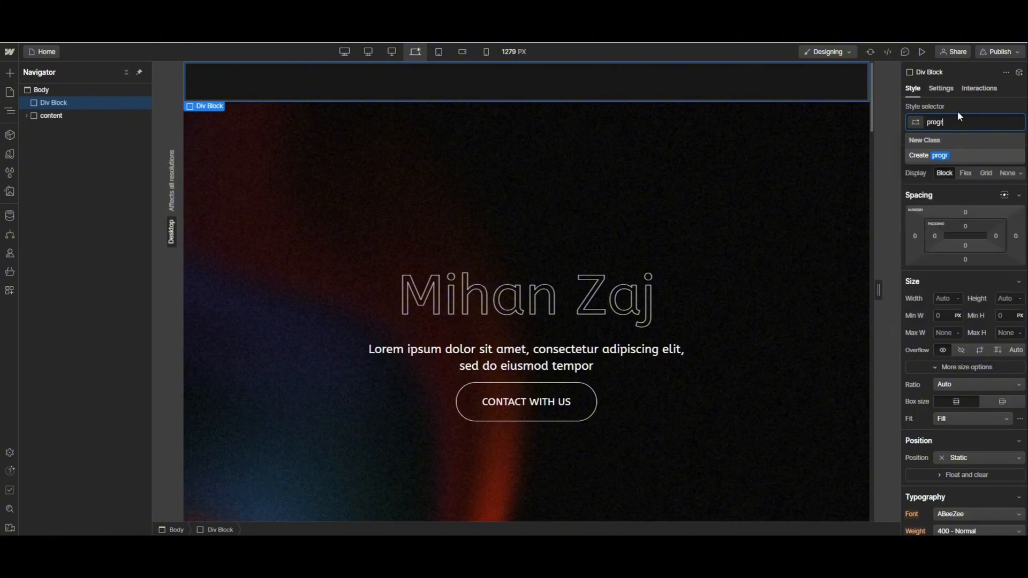
pyautogui.write('ess')
pyautogui.press('Return')
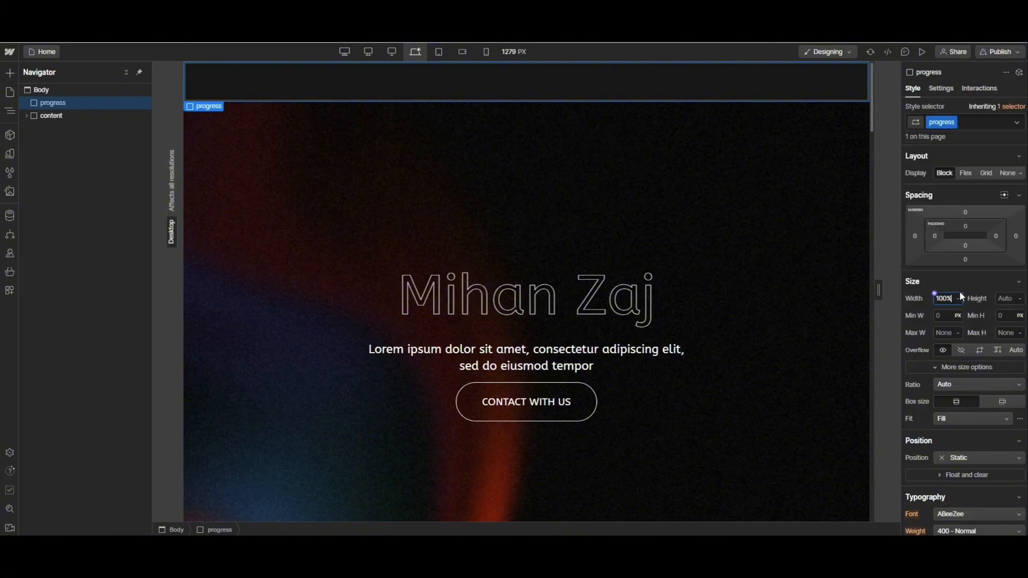
# - Set the progress block to 100% width, fixed position with 0% top and left offsets, and z-index 999
pyautogui.press('Return')
pyautogui.click(964, 457)
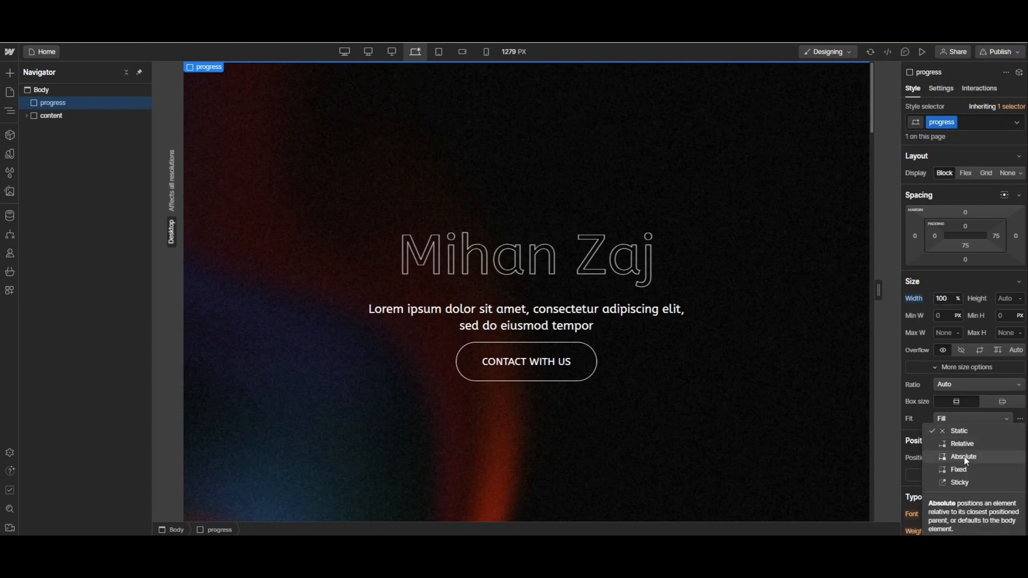
pyautogui.click(973, 475)
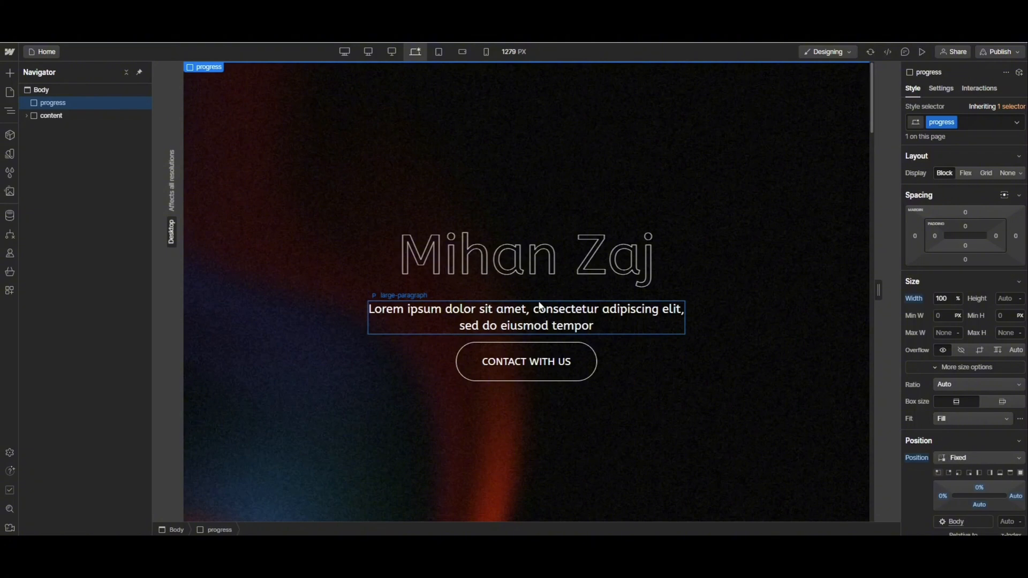
pyautogui.click(1008, 519)
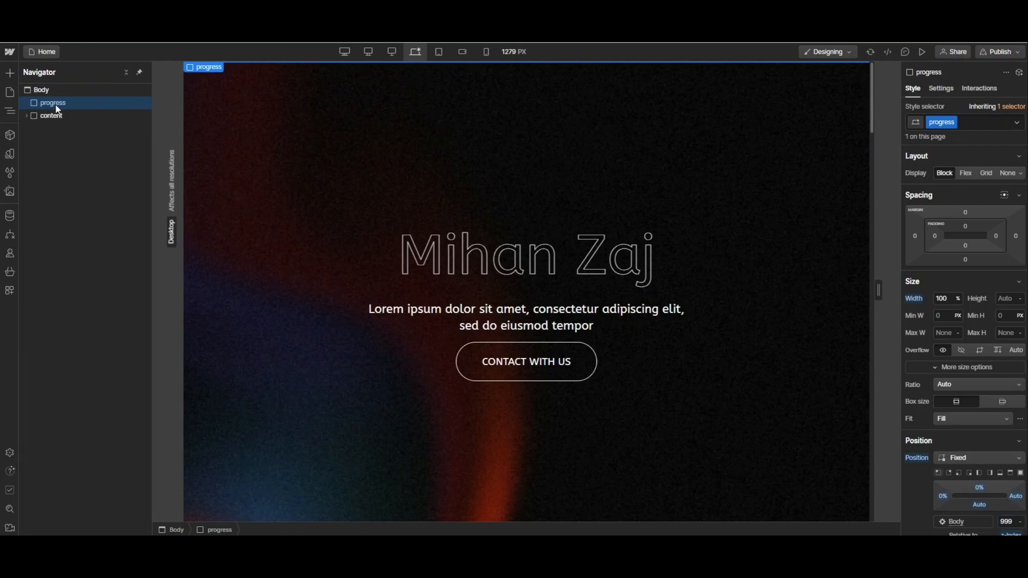
# - Add a Div Block inside the progress block and give it the new class progress-line
pyautogui.hotkey('ctrl', 'k')
pyautogui.write('div')
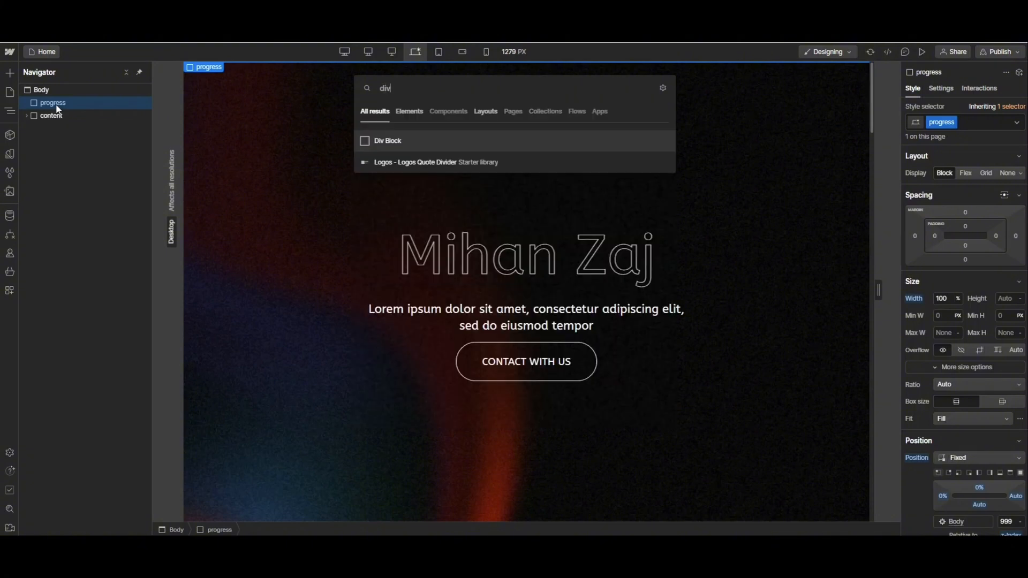
pyautogui.press('Return')
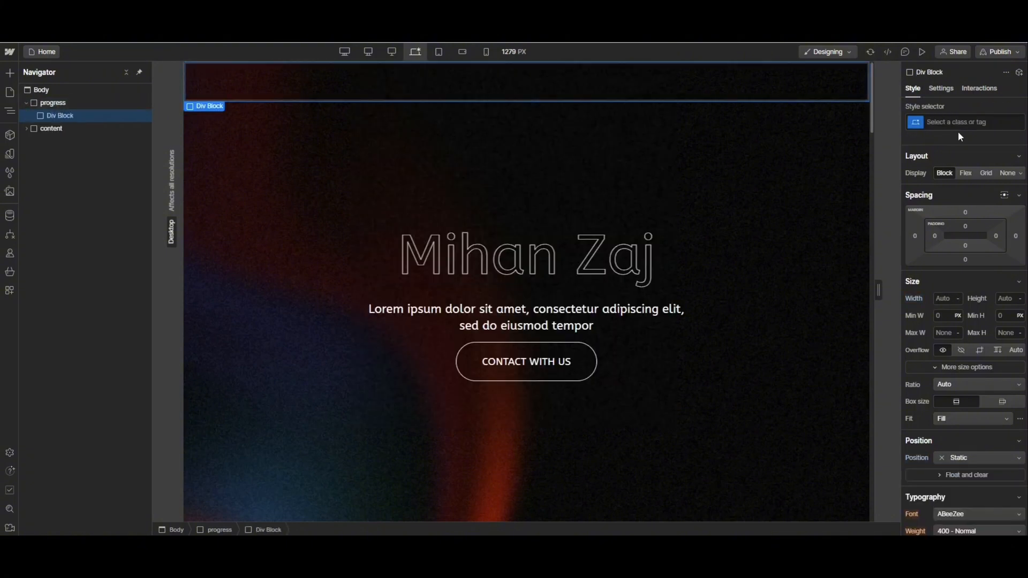
pyautogui.click(959, 123)
pyautogui.write('pro')
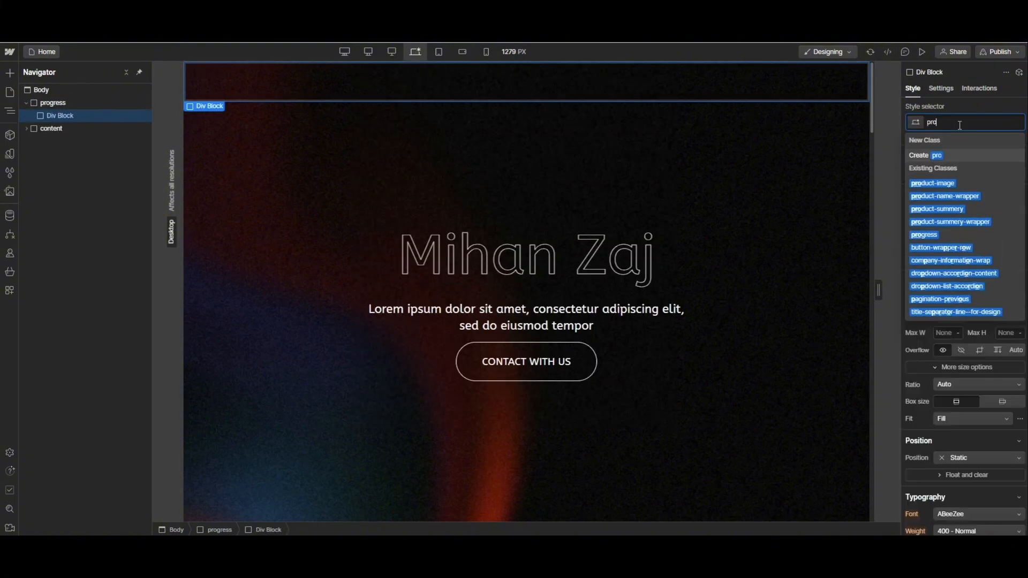
pyautogui.write('gress-')
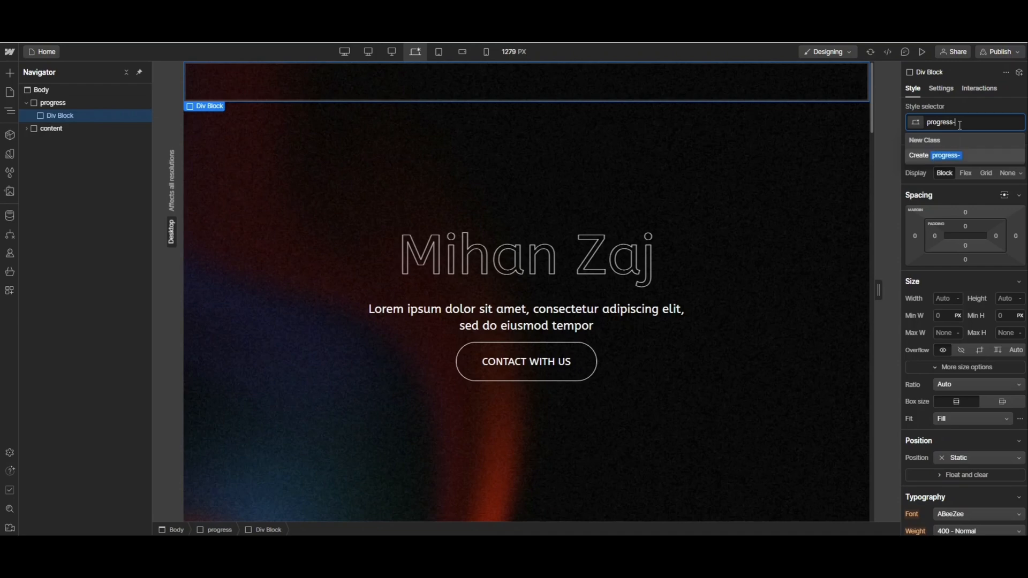
pyautogui.write('line')
pyautogui.press('Return')
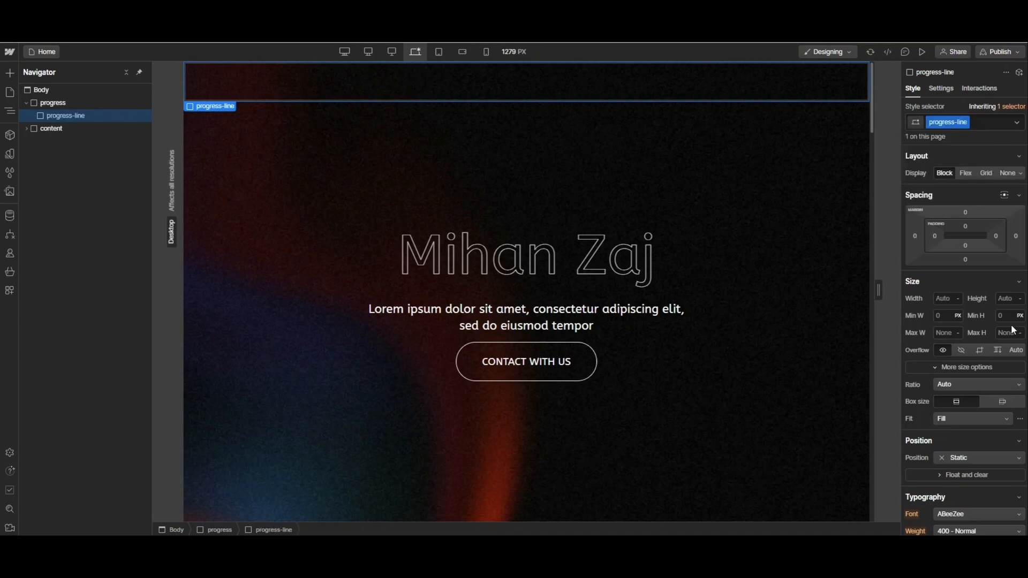
# - Set the progress-line's height to 4 px and its background color to #8f0202
pyautogui.click(1008, 297)
pyautogui.write('4')
pyautogui.press('Return')
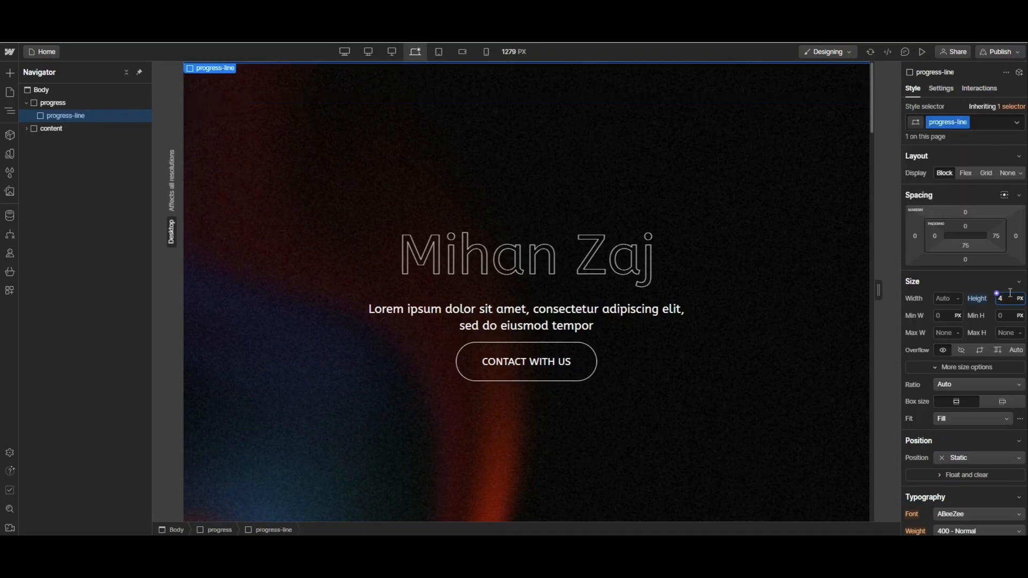
pyautogui.scroll(-2, 990, 329)
pyautogui.scroll(-10, 994, 327)
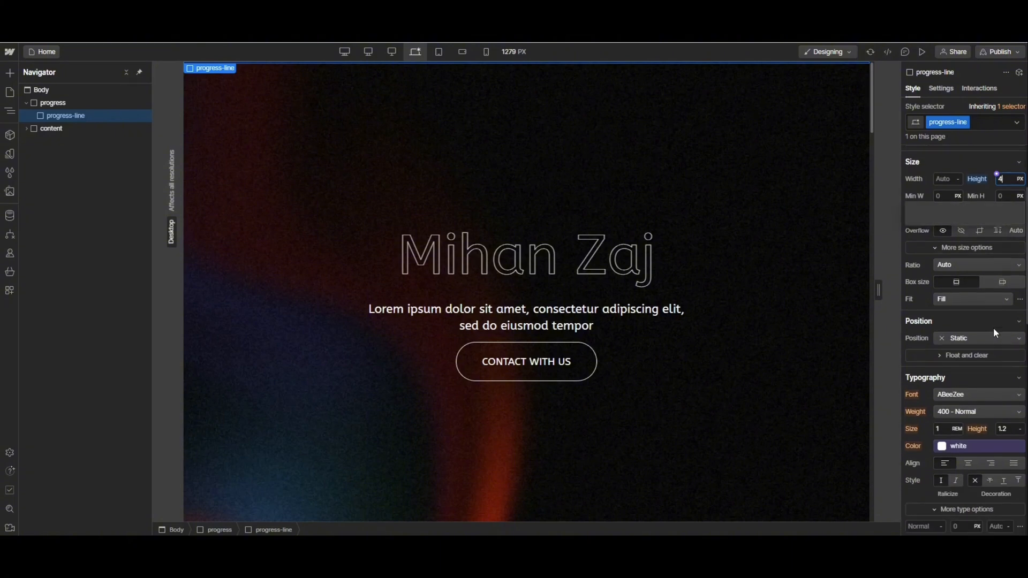
pyautogui.click(966, 387)
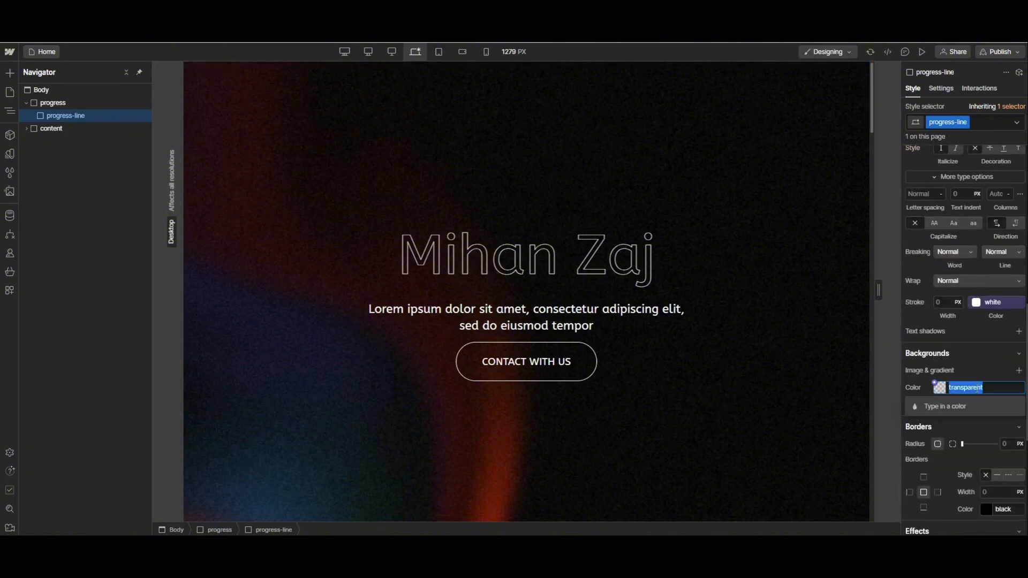
pyautogui.write('#8f0202')
pyautogui.click(966, 400)
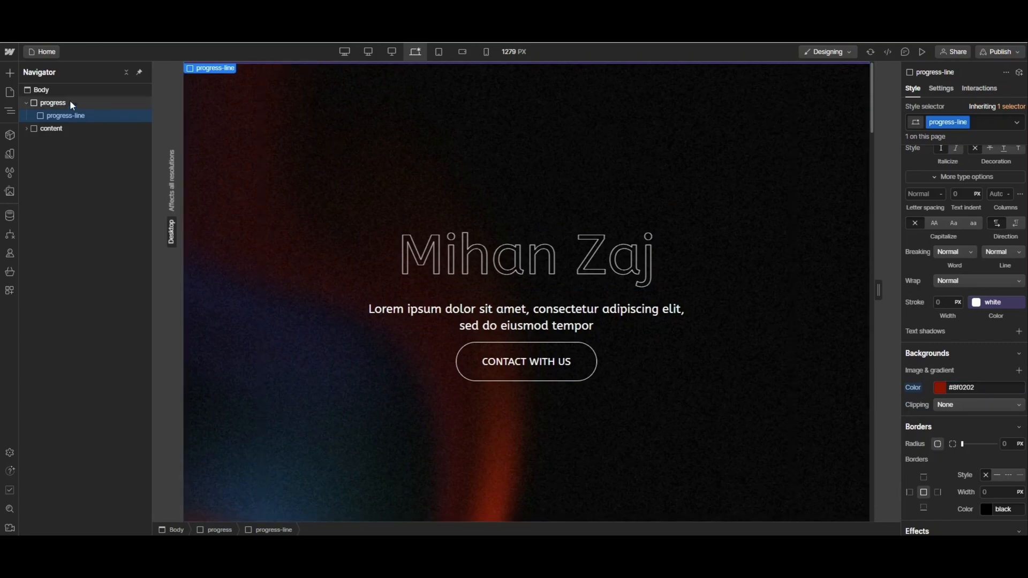
pyautogui.click(51, 105)
pyautogui.click(69, 127)
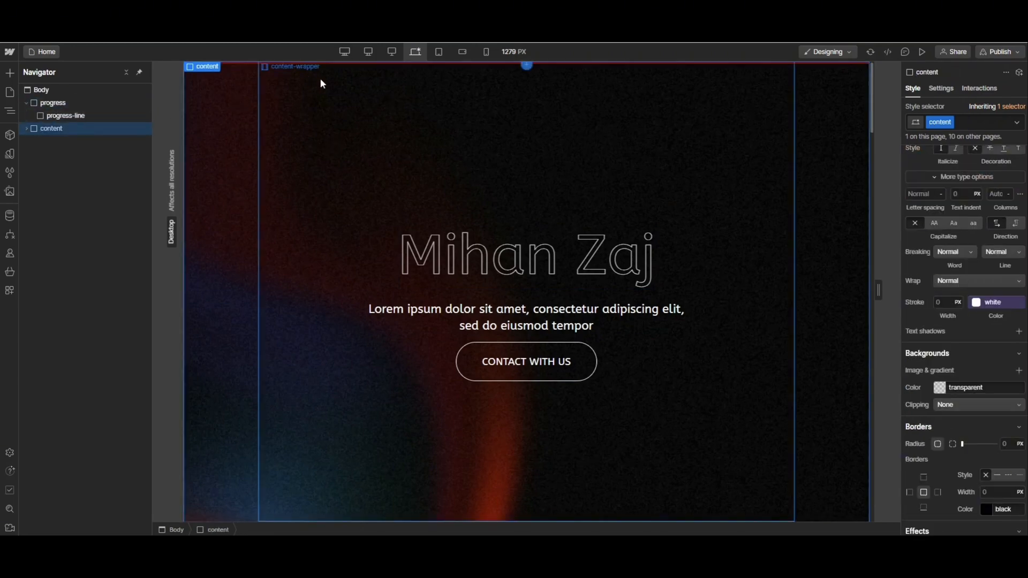
pyautogui.click(87, 116)
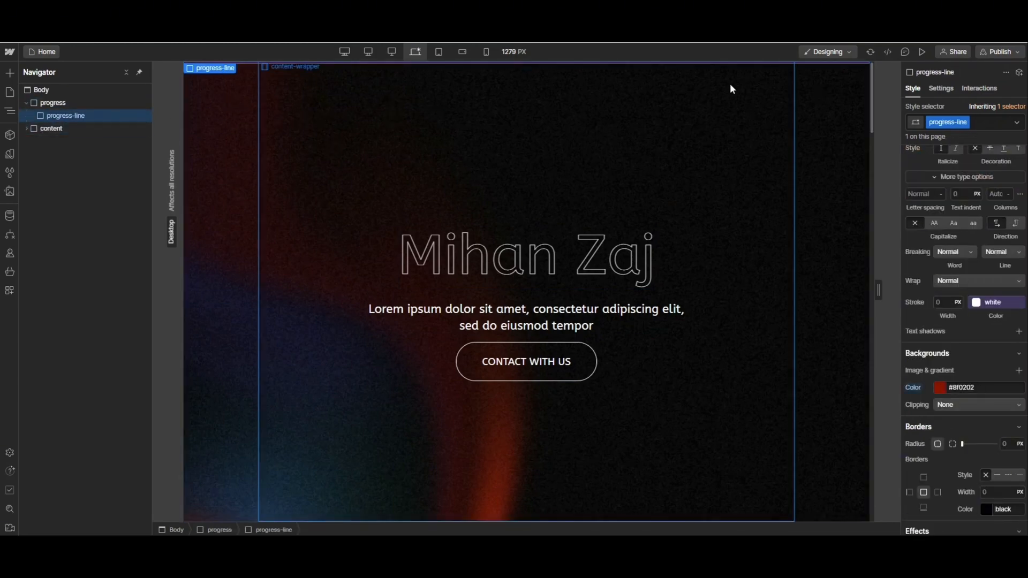
# - With the progress block selected, create a While page is scrolling page trigger that plays a new scroll animation
pyautogui.click(98, 107)
pyautogui.click(990, 89)
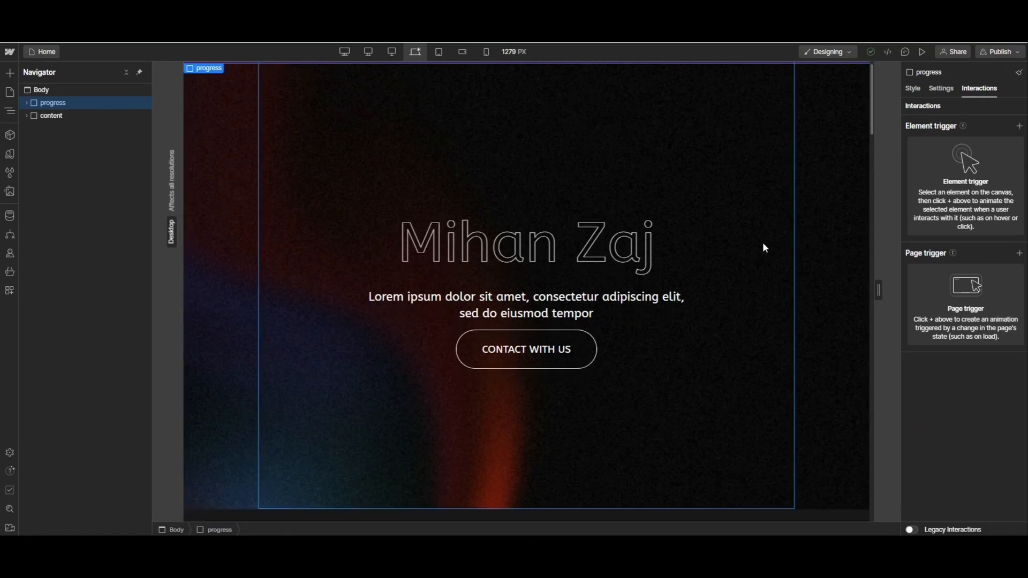
pyautogui.scroll(-6, 765, 246)
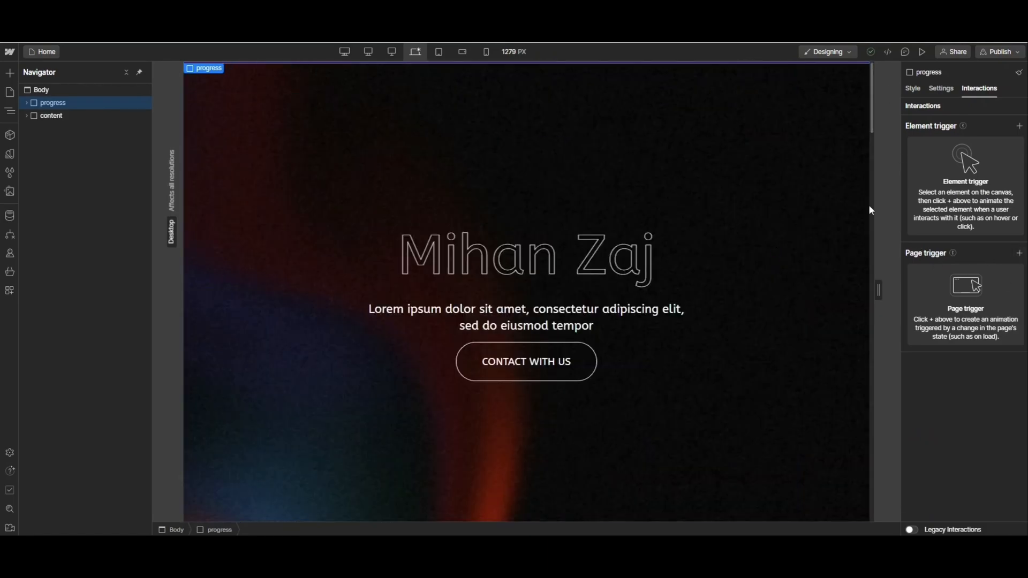
pyautogui.click(1018, 253)
pyautogui.click(959, 287)
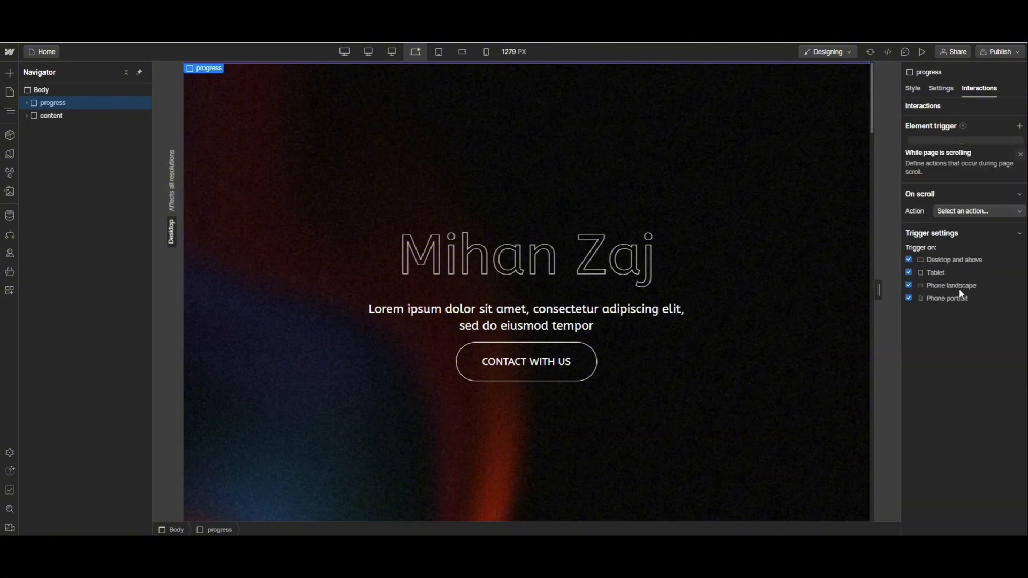
pyautogui.click(979, 183)
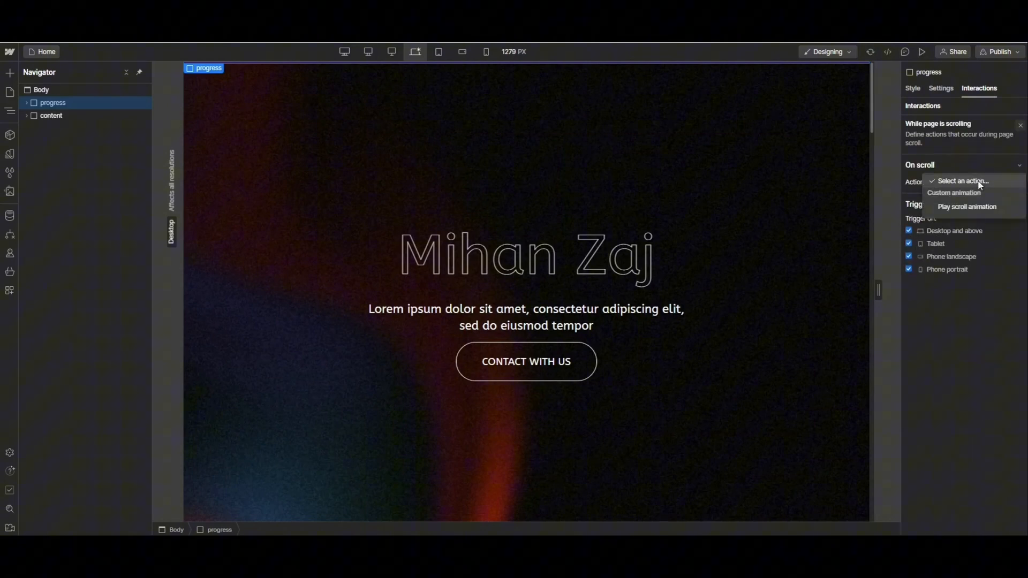
pyautogui.click(967, 207)
pyautogui.click(1018, 203)
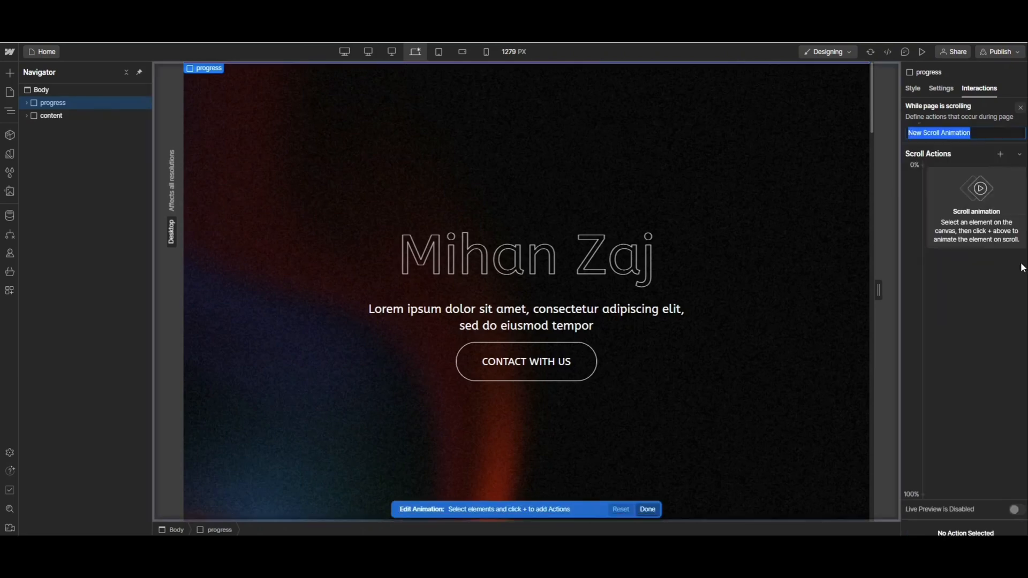
# - Add a Size scroll action for progress-line and set its width to 0% at the 0% keyframe
pyautogui.click(26, 103)
pyautogui.click(59, 115)
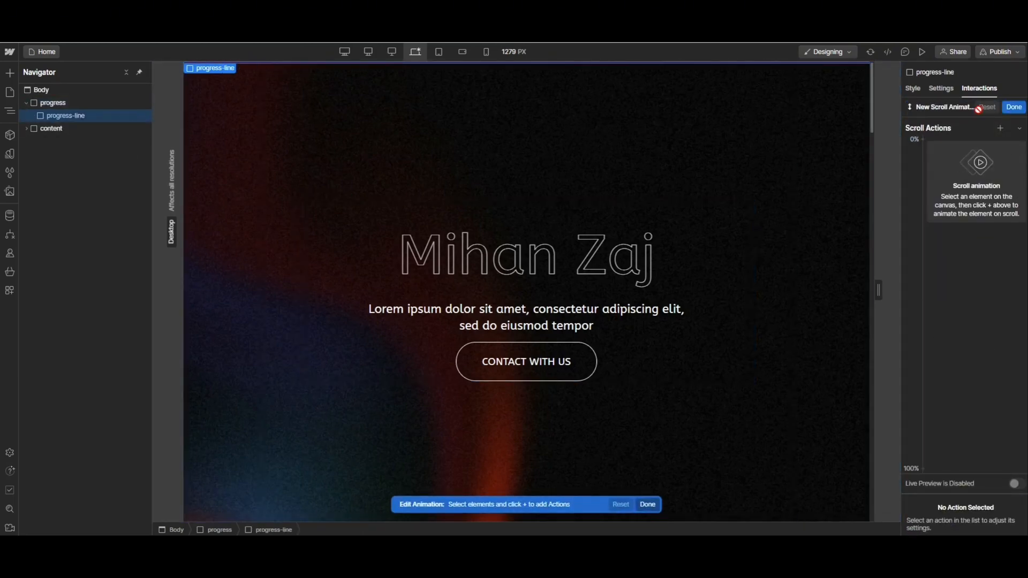
pyautogui.click(999, 129)
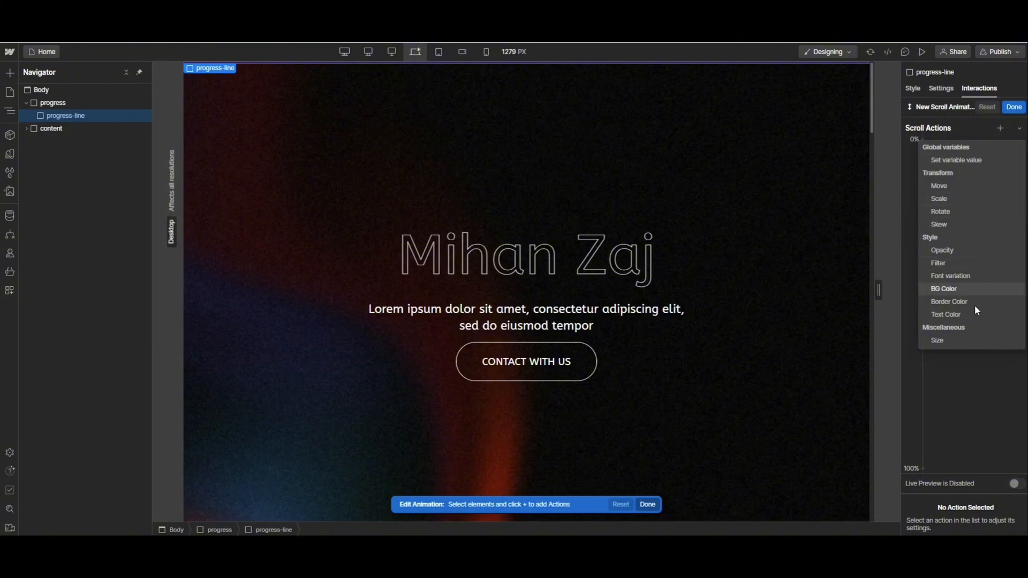
pyautogui.click(955, 337)
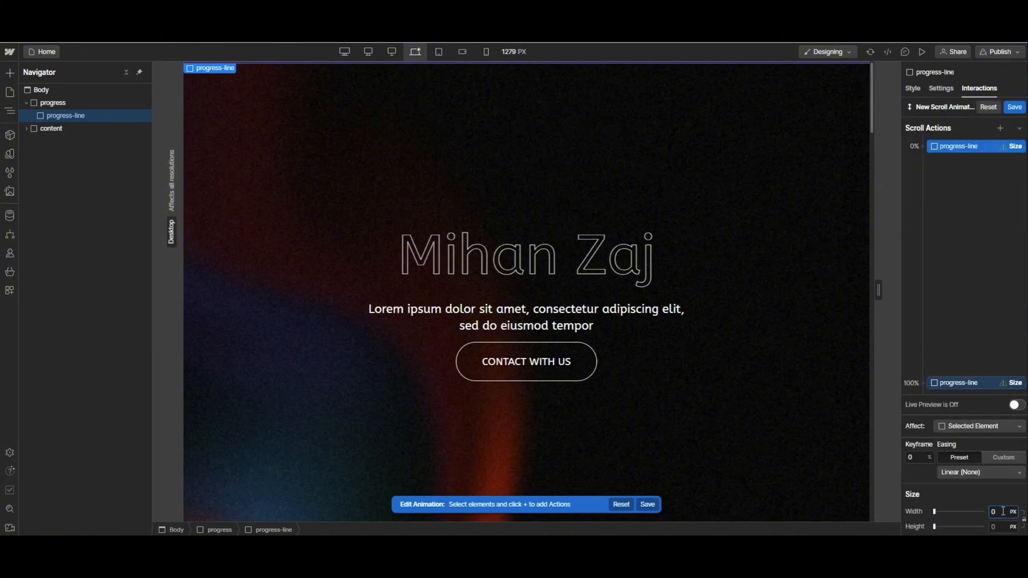
pyautogui.press('Return')
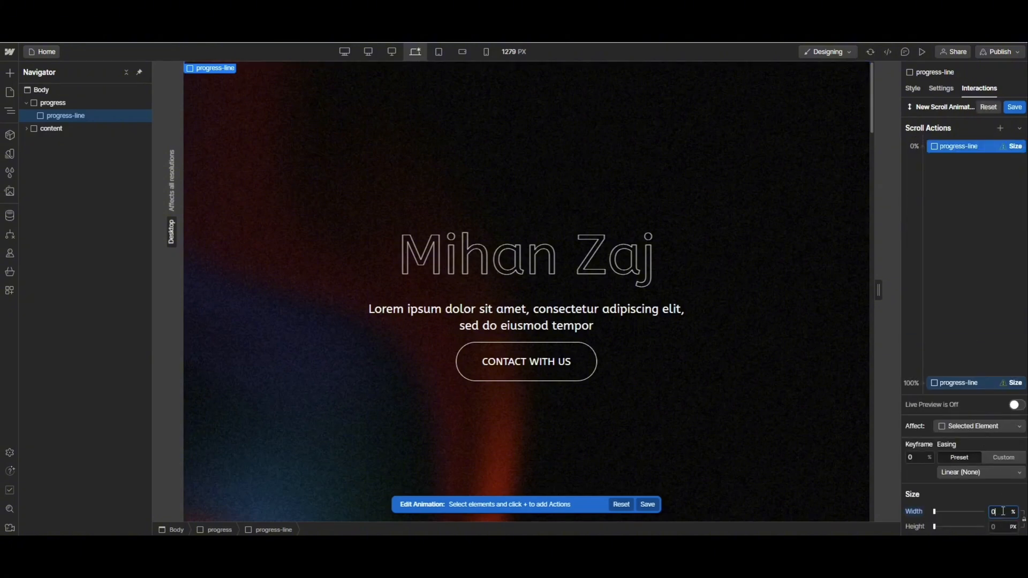
# - Set the progress-line's width to 100% at the 100% keyframe and save the scroll animation
pyautogui.click(1000, 386)
pyautogui.click(1002, 512)
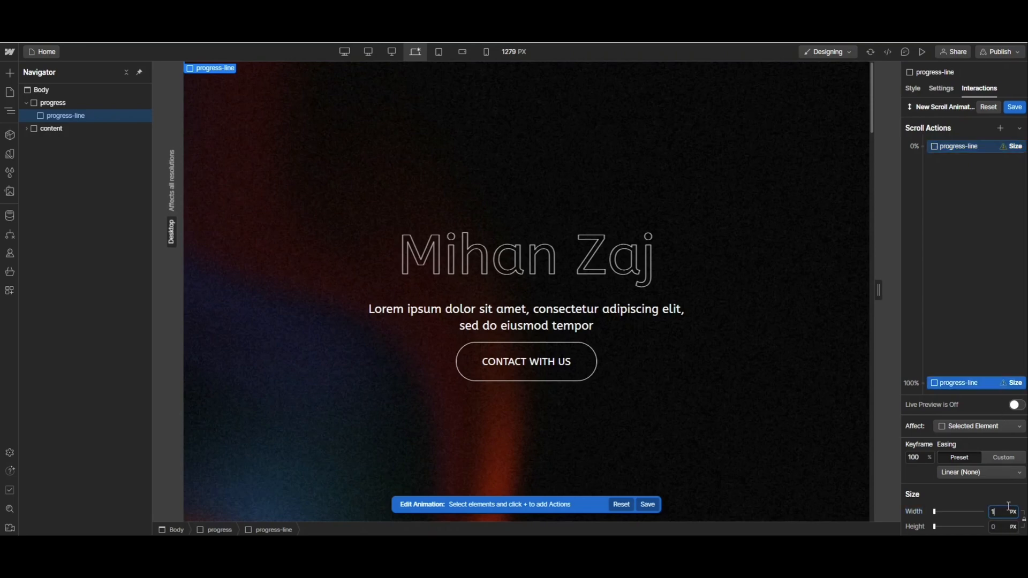
pyautogui.write('100%')
pyautogui.press('Return')
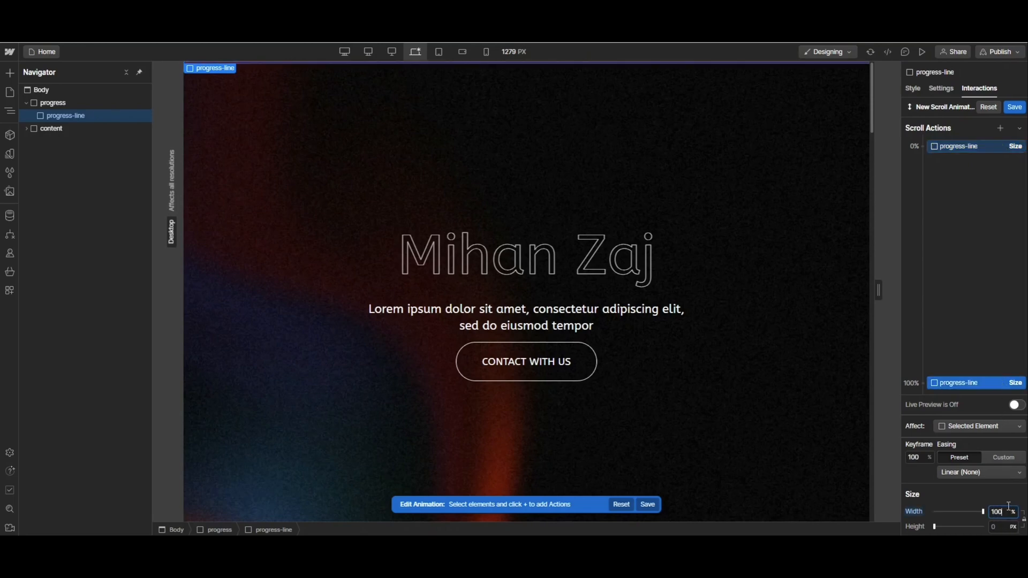
pyautogui.click(1015, 107)
# - Preview the home page and scroll down to check the progress line's scroll animation
pyautogui.click(922, 52)
pyautogui.scroll(-15, 687, 239)
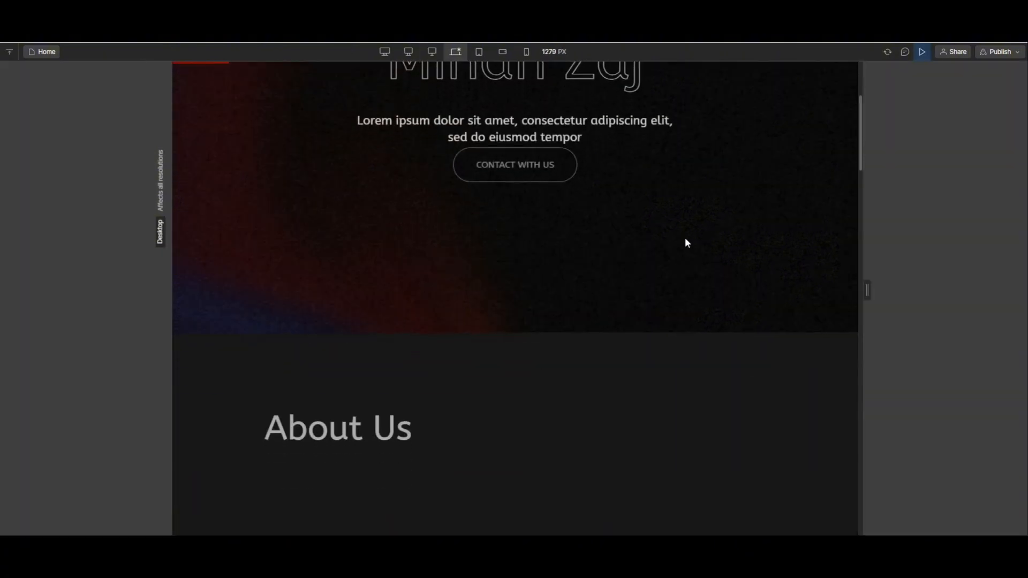
# - Check the progress line while scrolling the previewed page at the desktop and mobile portrait breakpoints, and return to the designer
pyautogui.scroll(-15, 688, 237)
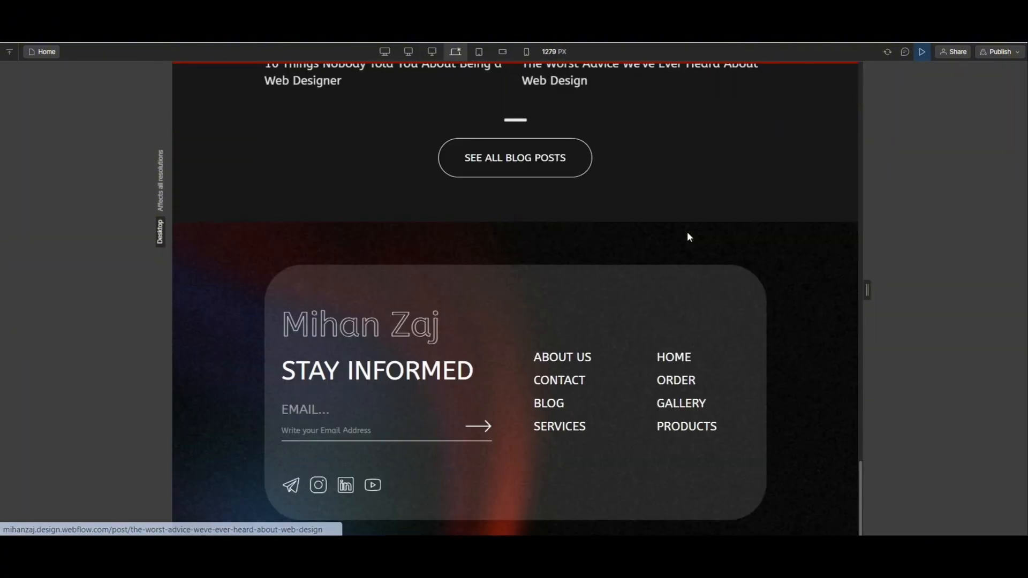
pyautogui.scroll(10, 642, 203)
pyautogui.click(526, 51)
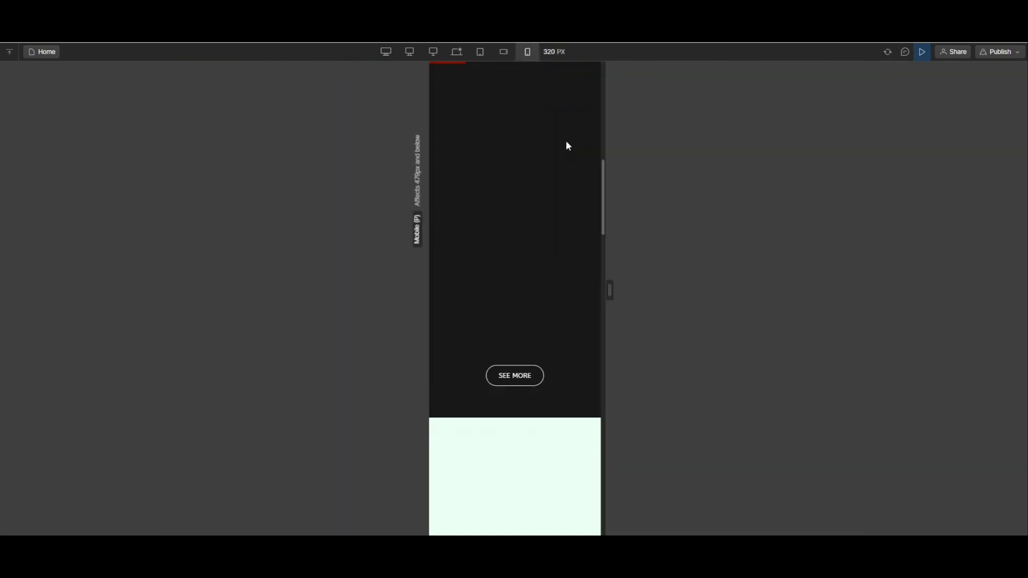
pyautogui.scroll(-4, 589, 234)
pyautogui.scroll(-15, 550, 238)
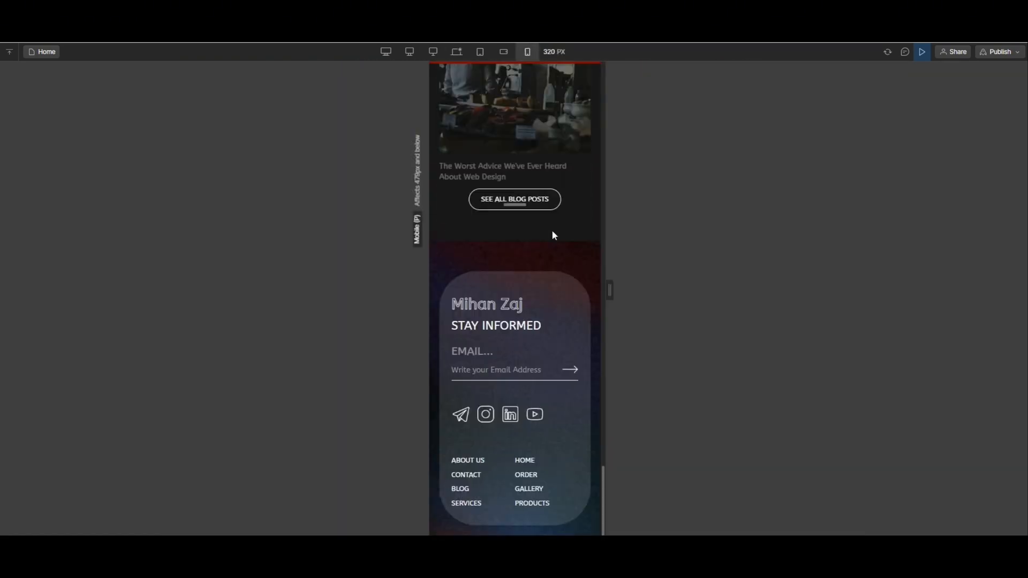
pyautogui.scroll(14, 551, 229)
pyautogui.click(456, 52)
pyautogui.scroll(10, 640, 156)
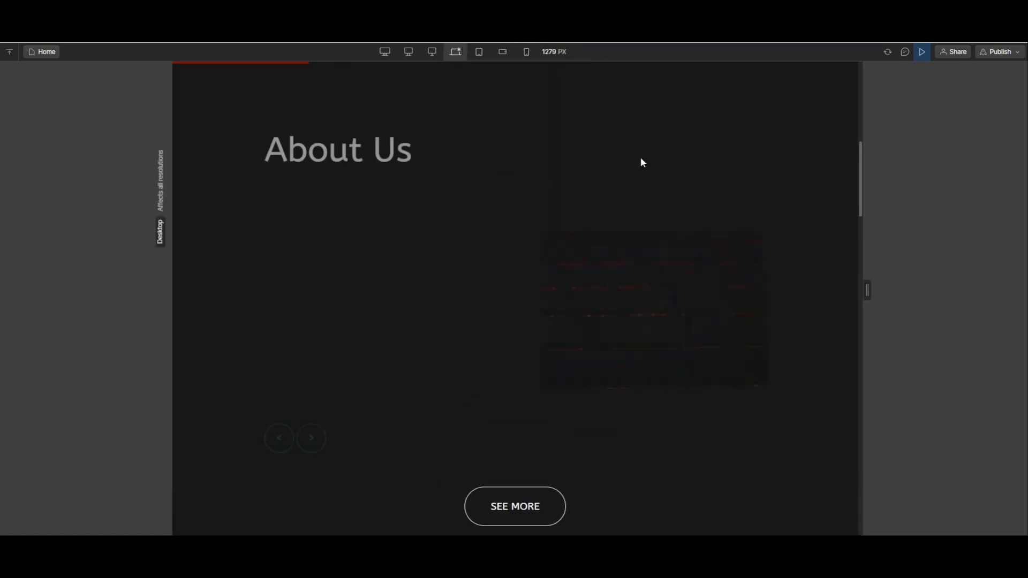
pyautogui.click(923, 52)
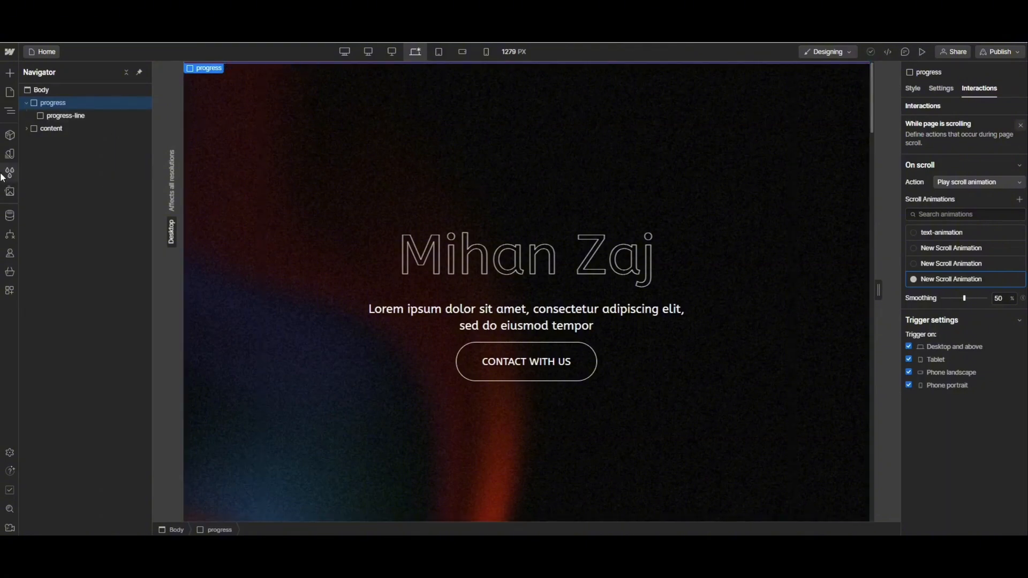
# - Place the camel Lottie animation from the assets inside the progress block below progress-line and set its width and height to 50 px
pyautogui.click(10, 191)
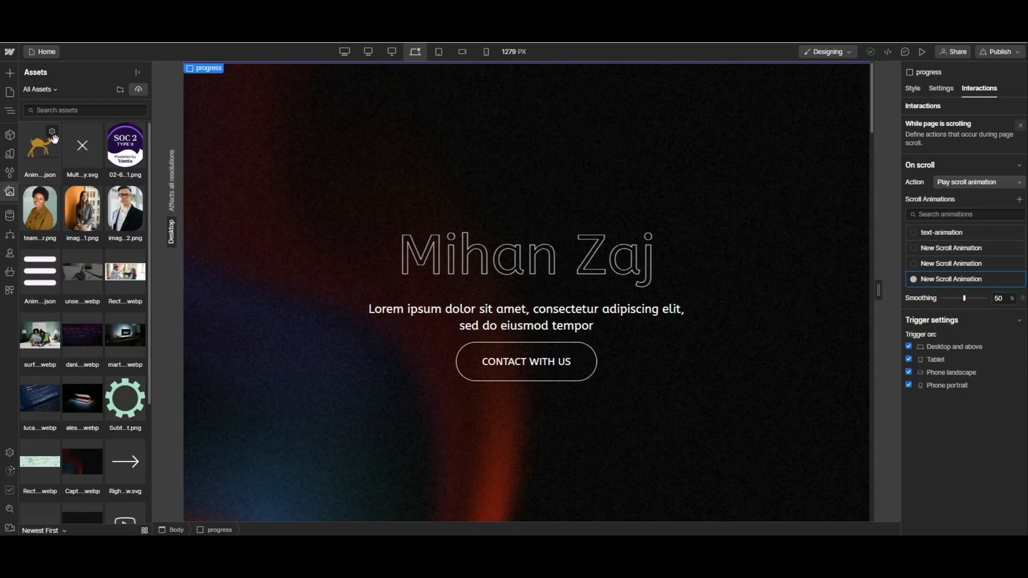
pyautogui.moveTo(40, 147); pyautogui.dragTo(69, 129)
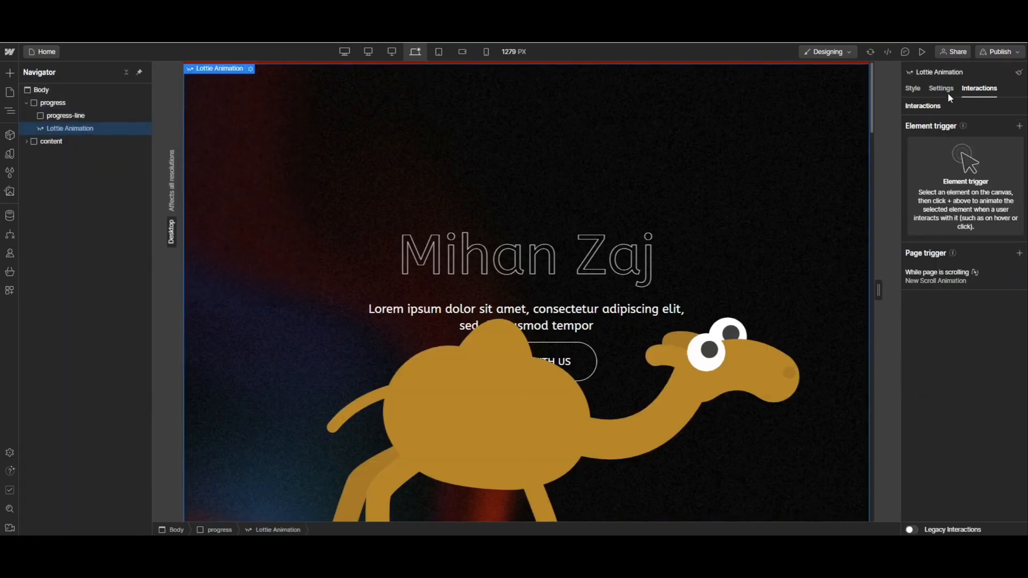
pyautogui.click(913, 89)
pyautogui.click(946, 295)
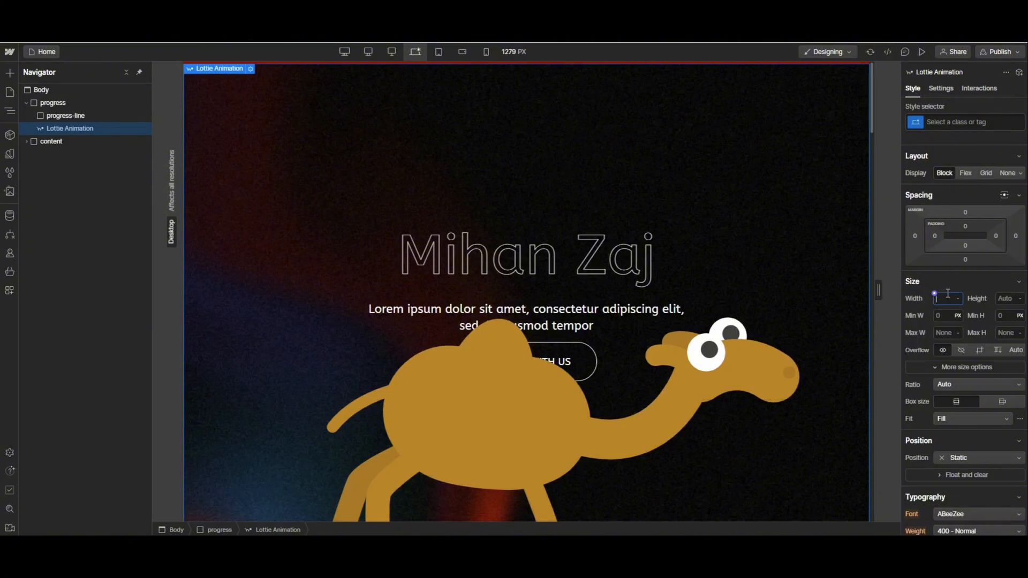
pyautogui.press('Return')
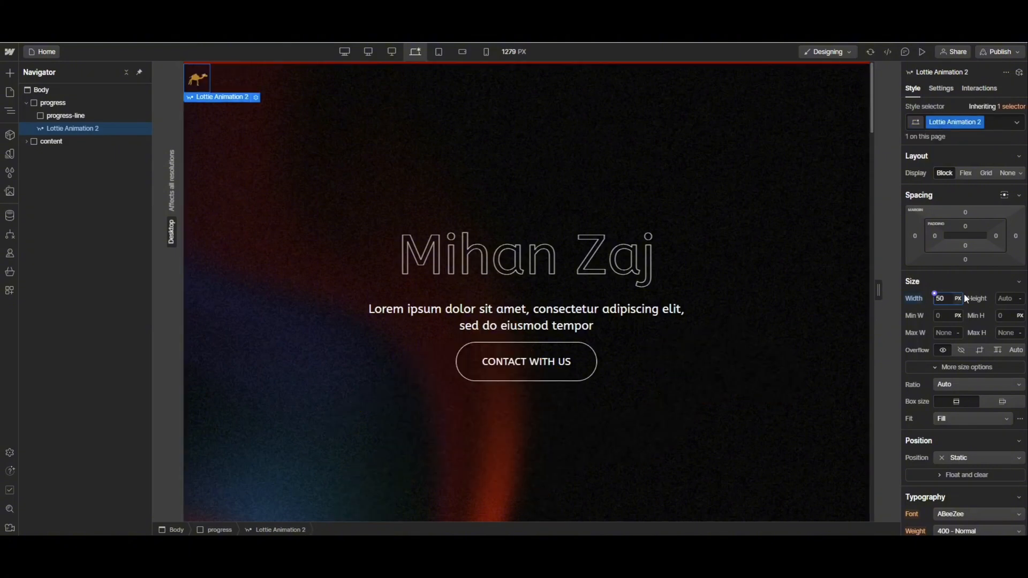
pyautogui.click(1008, 296)
pyautogui.write('50')
pyautogui.press('Return')
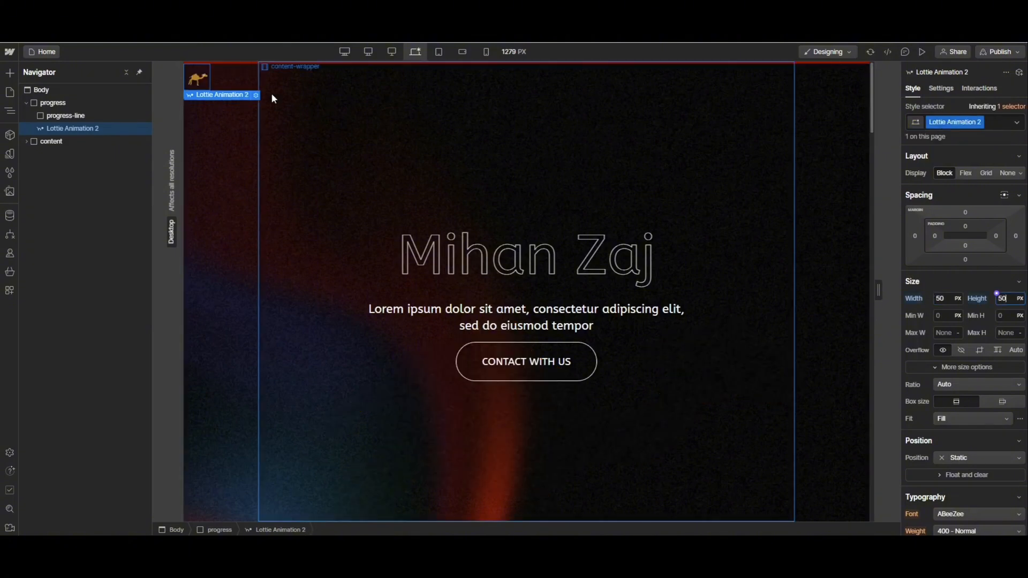
# - Enable looping for the camel Lottie animation and check it in the page preview
pyautogui.click(253, 96)
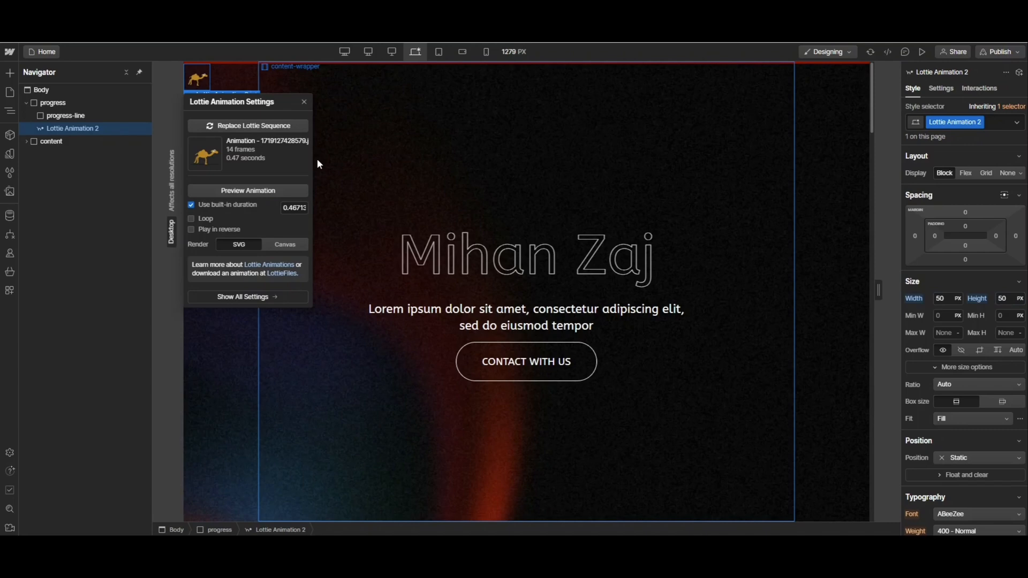
pyautogui.click(191, 219)
pyautogui.click(304, 102)
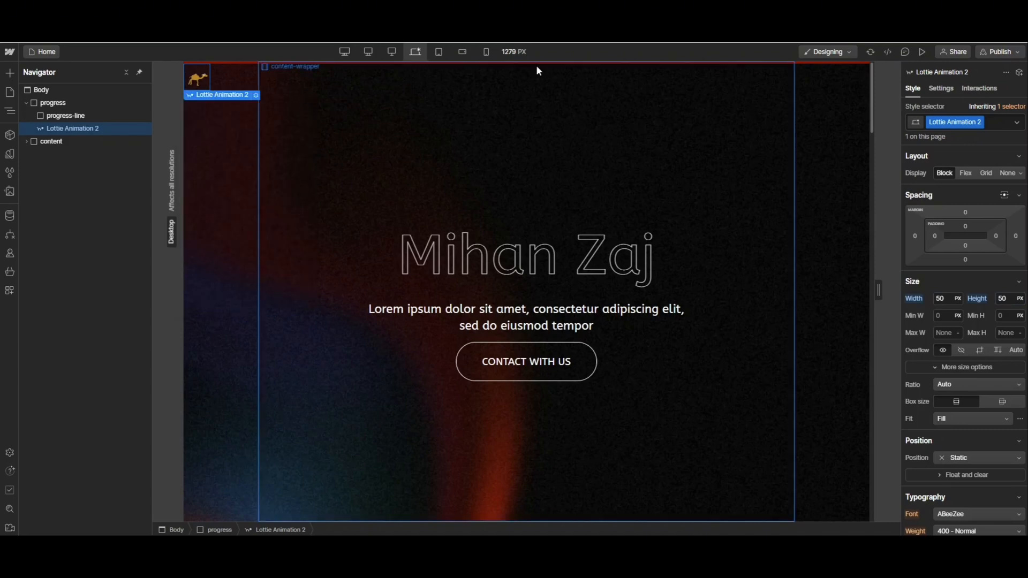
pyautogui.click(921, 51)
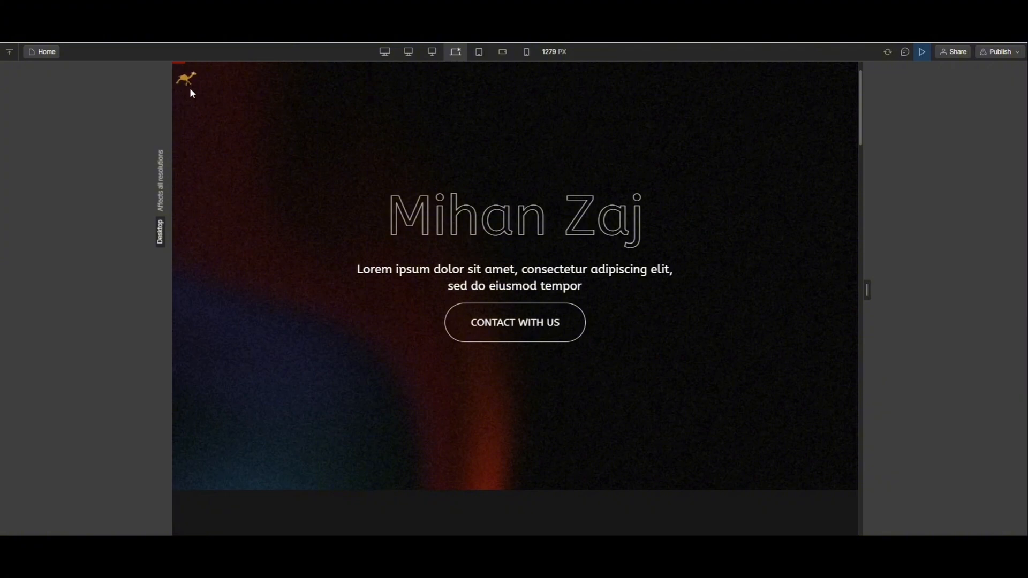
pyautogui.click(922, 51)
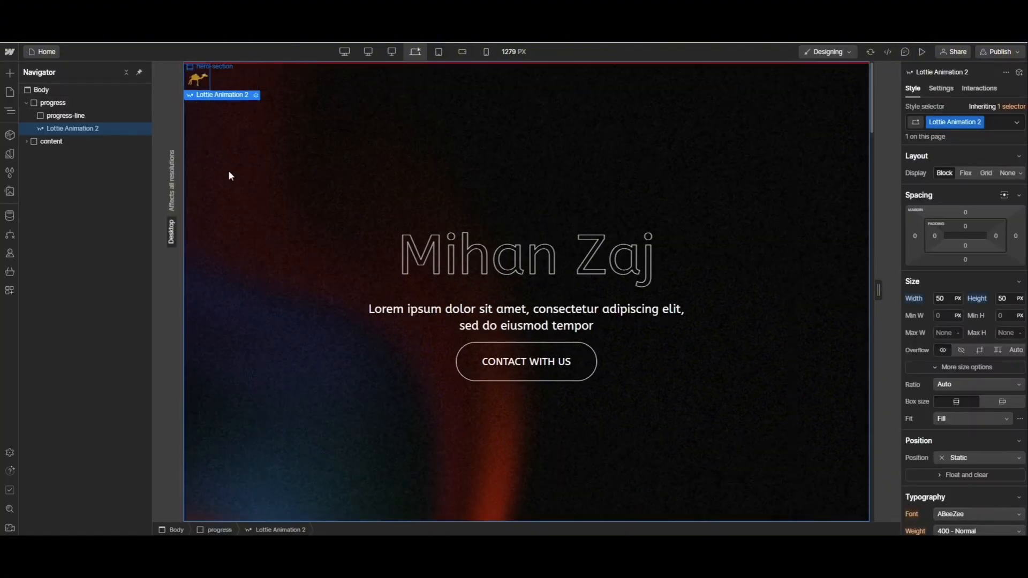
# - In the progress block's scroll animation, add a Move action for the camel Lottie at the 0% keyframe with X set to 0 VW
pyautogui.click(90, 116)
pyautogui.click(84, 104)
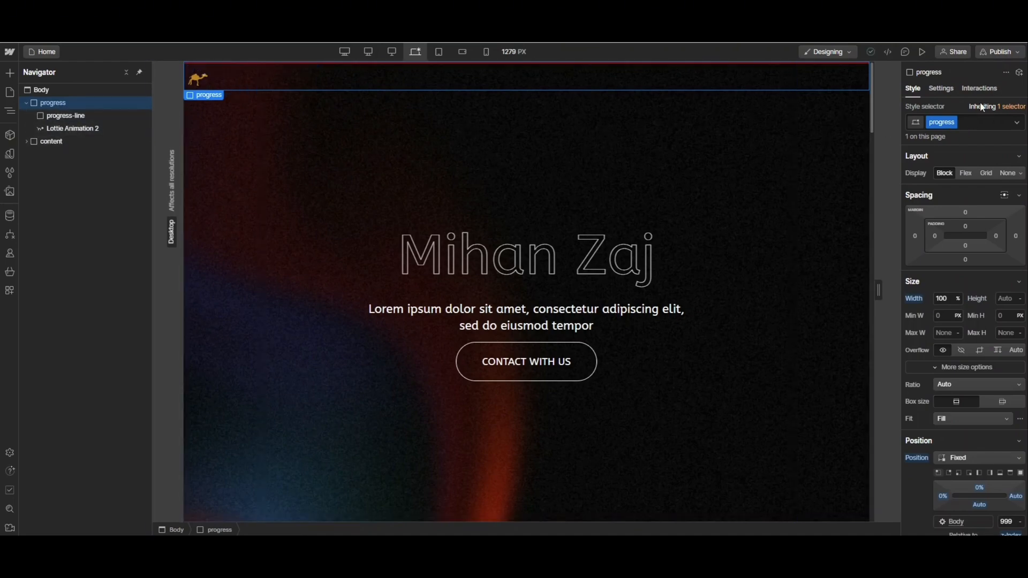
pyautogui.click(978, 89)
pyautogui.click(929, 281)
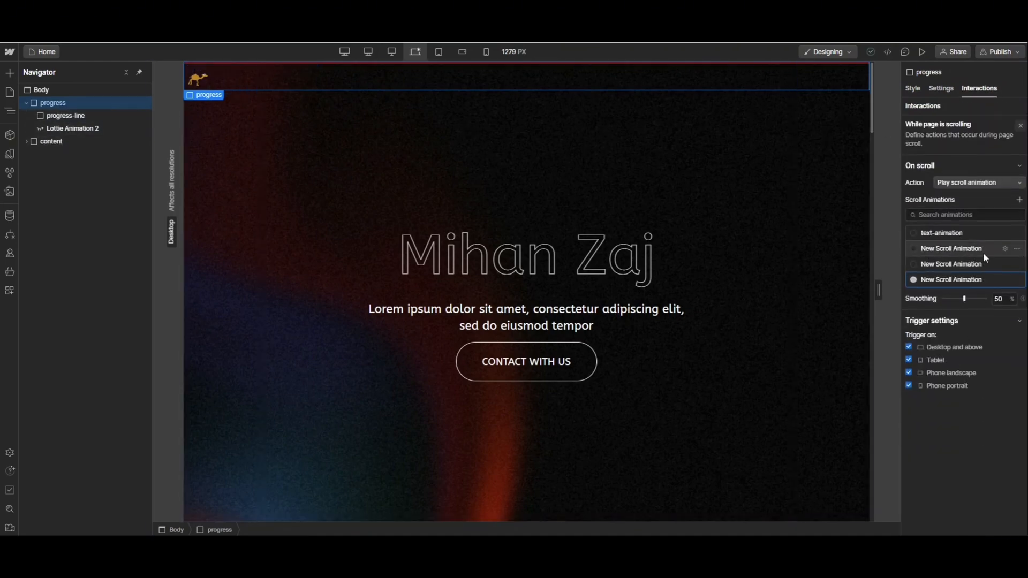
pyautogui.click(946, 280)
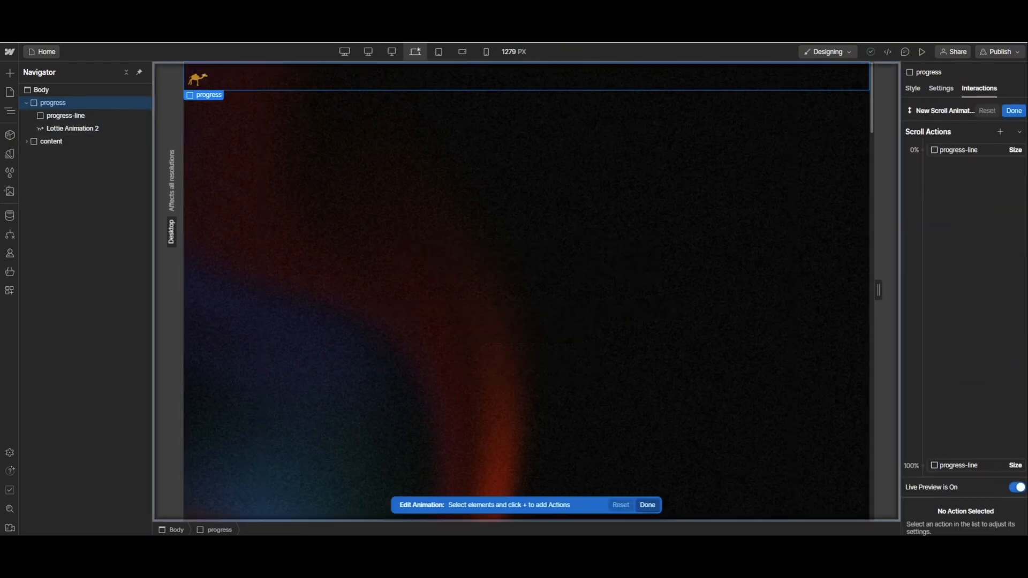
pyautogui.click(200, 80)
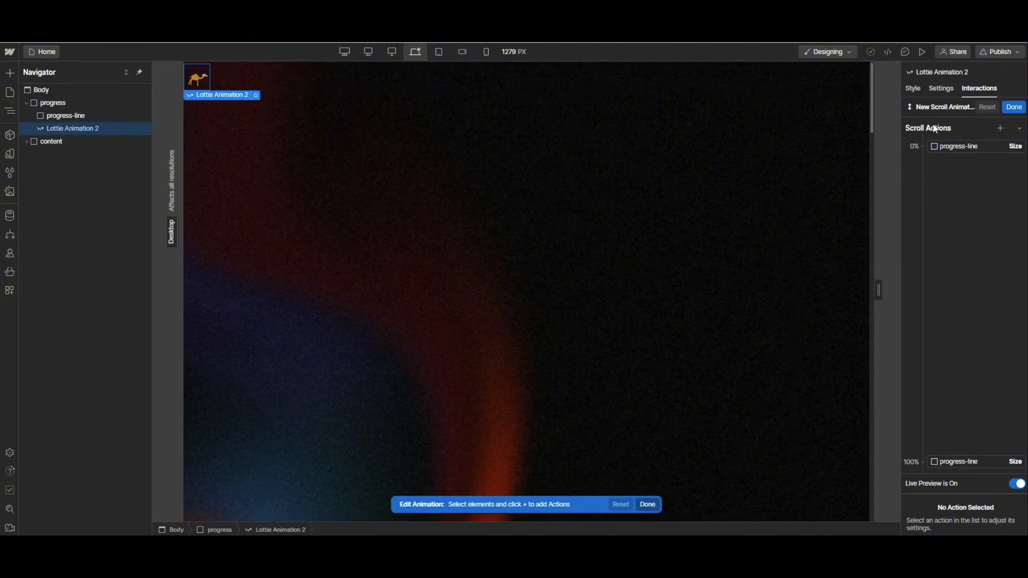
pyautogui.click(934, 148)
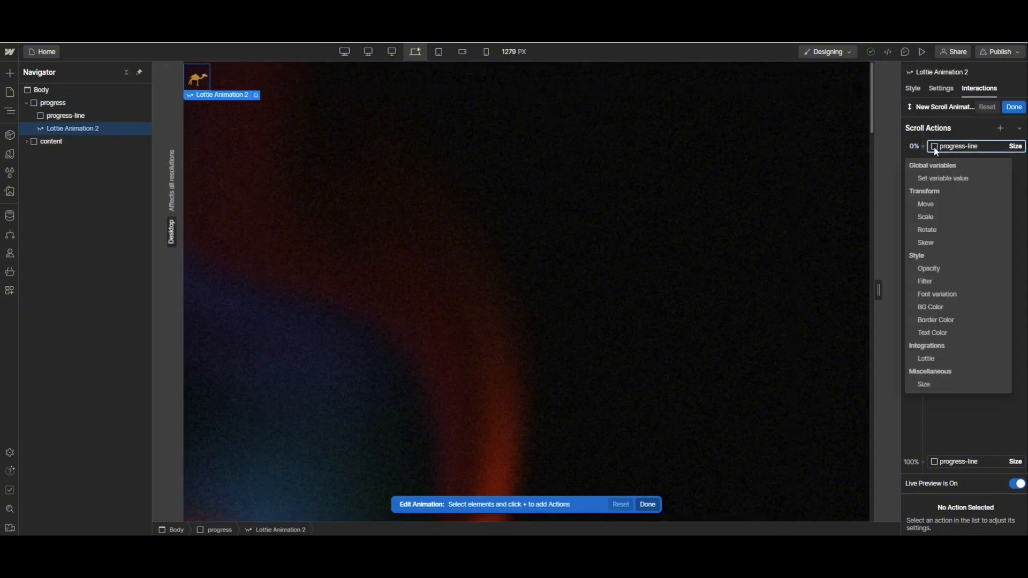
pyautogui.click(926, 205)
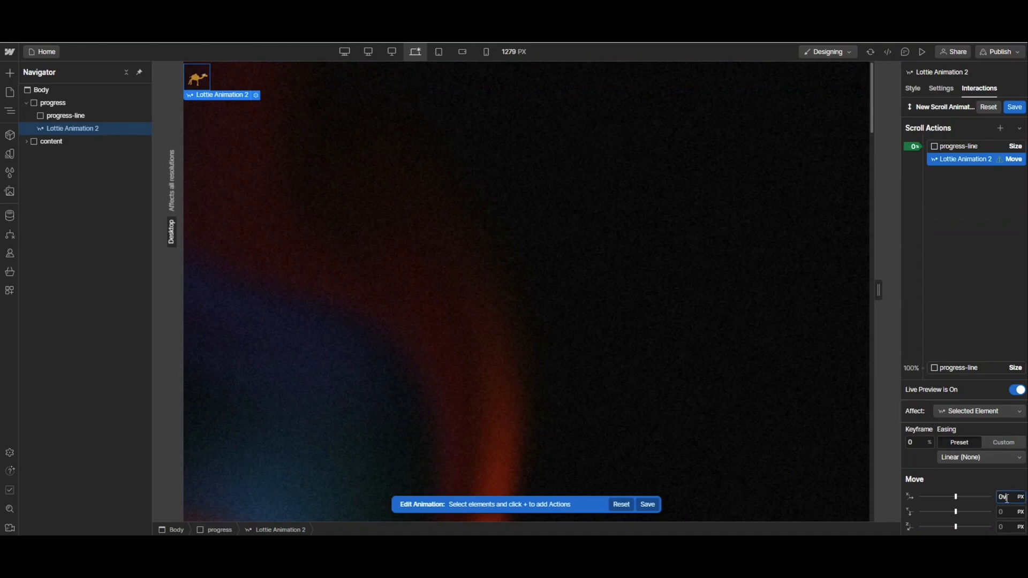
pyautogui.press('Return')
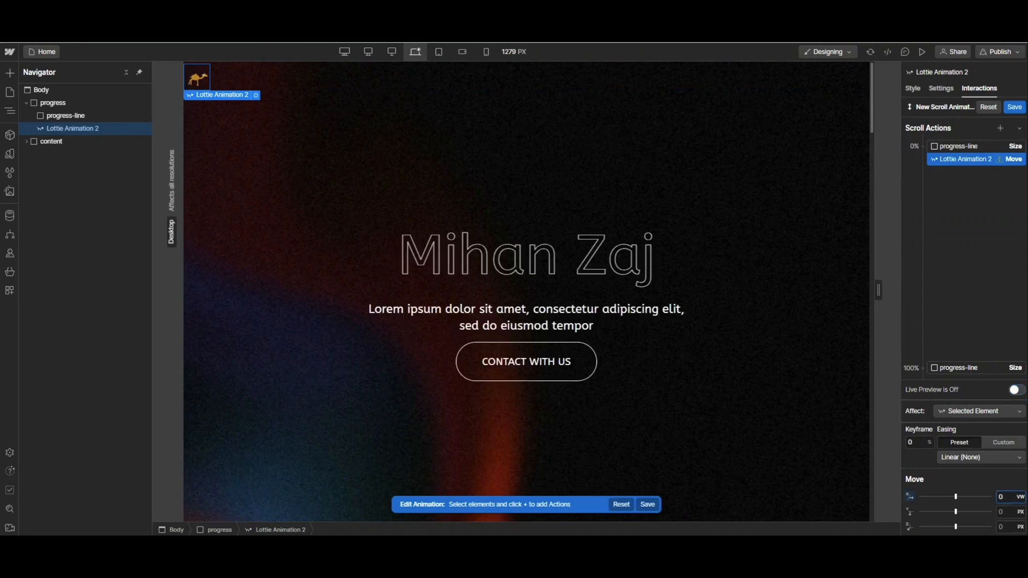
# - Duplicate the camel's Move action to the 100% keyframe and set its X value to 95 VW
pyautogui.rightClick(988, 157)
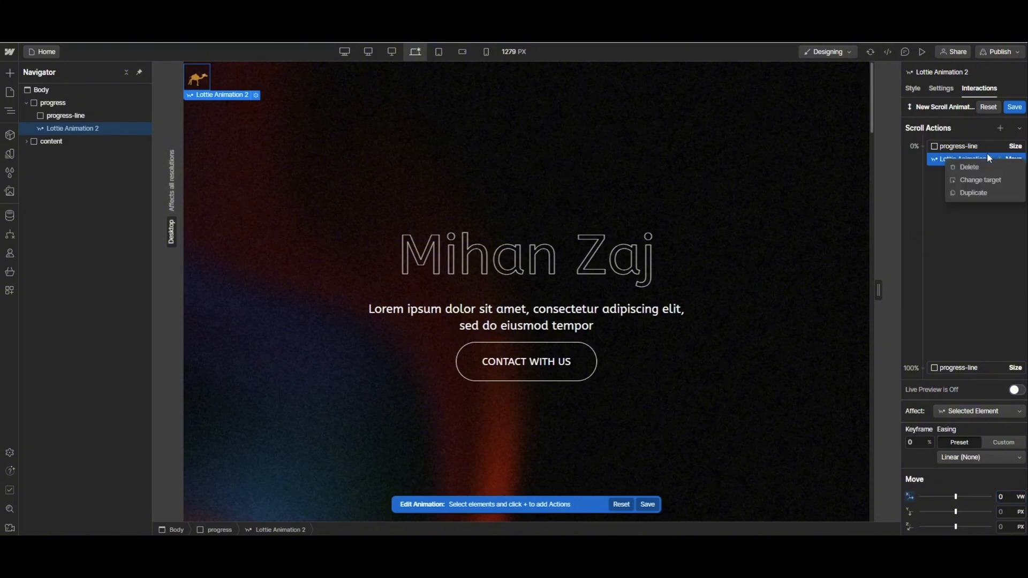
pyautogui.click(973, 192)
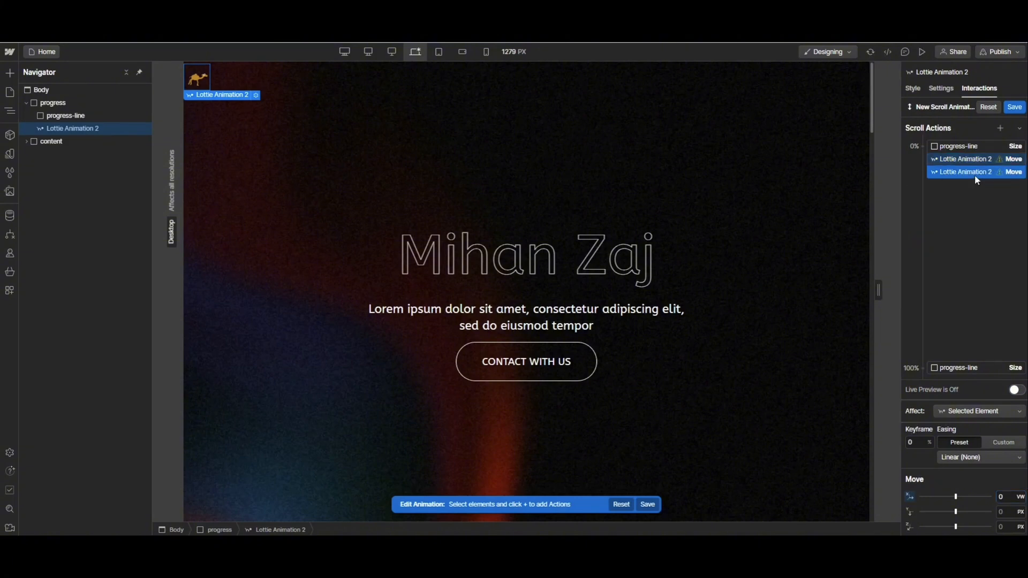
pyautogui.moveTo(975, 175); pyautogui.dragTo(967, 362)
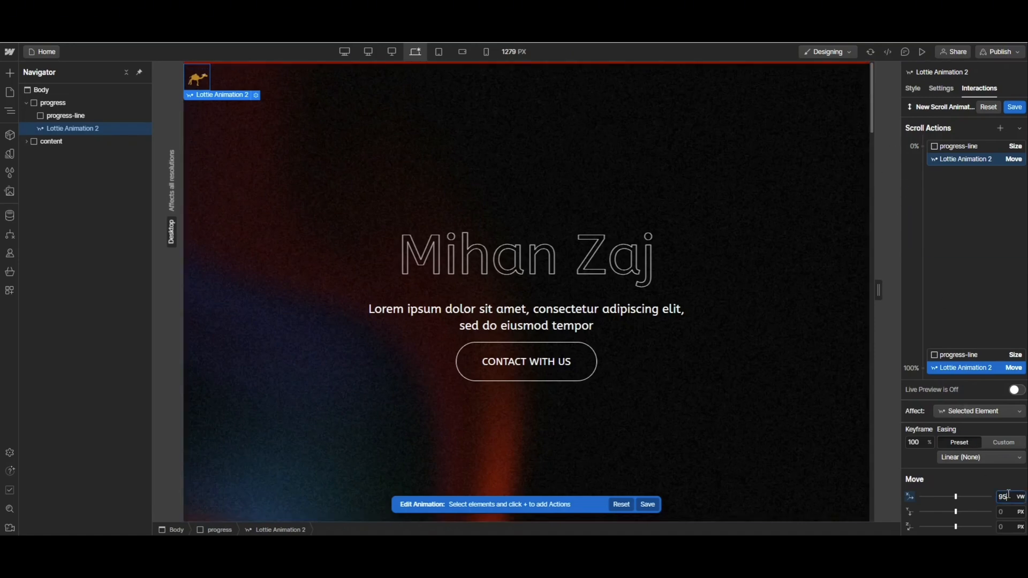
pyautogui.press('Return')
# - Turn on live preview, check the camel's movement along the page scroll, and save the scroll animation
pyautogui.click(1017, 389)
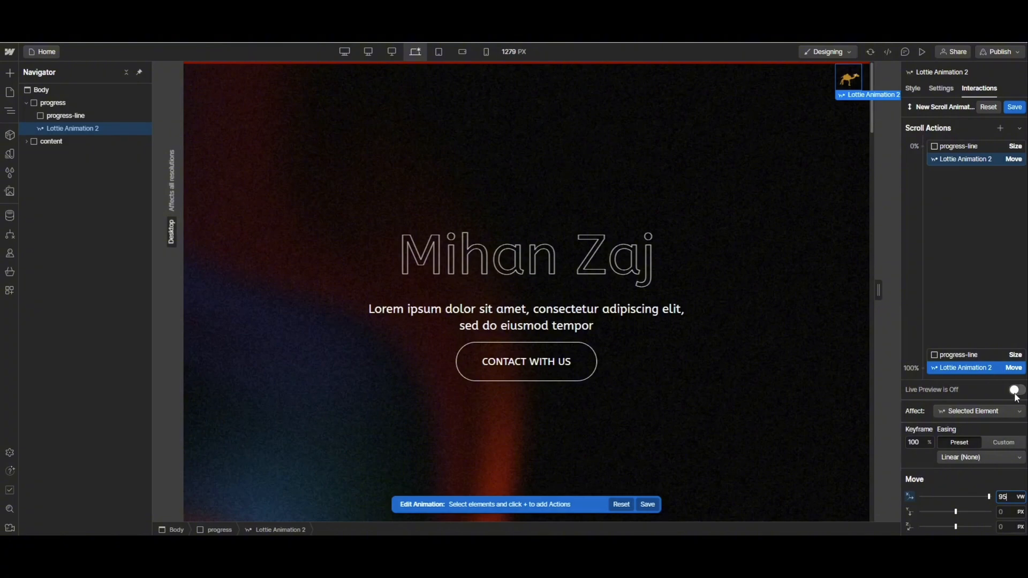
pyautogui.scroll(-5, 676, 417)
pyautogui.scroll(-5, 618, 383)
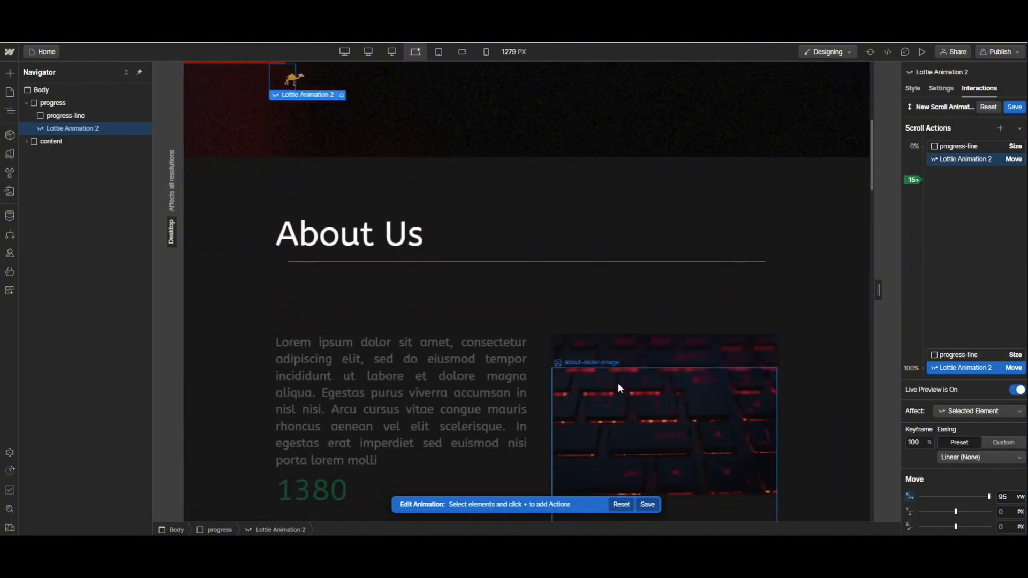
pyautogui.scroll(10, 627, 375)
pyautogui.click(1007, 106)
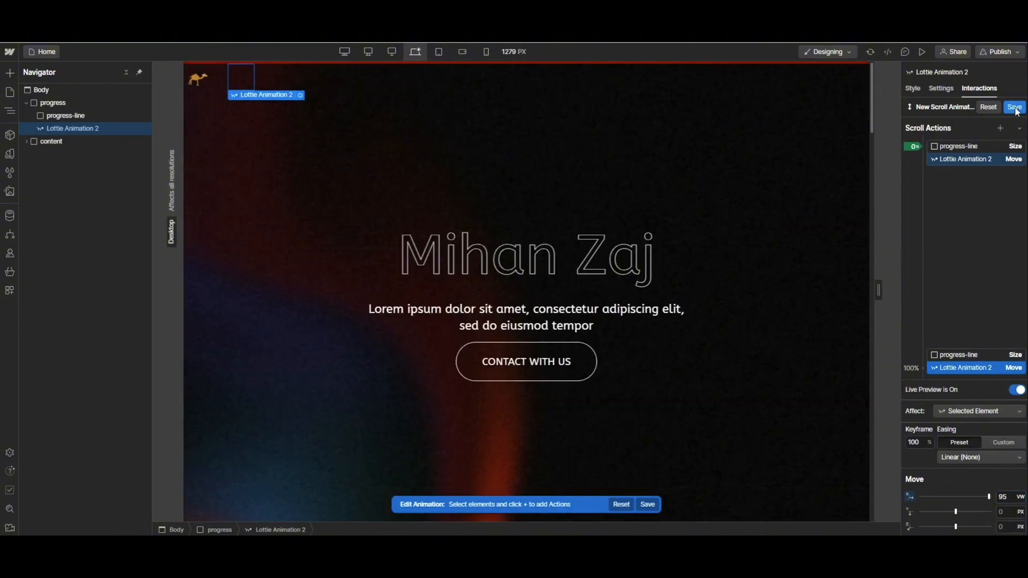
# - Preview the home page and scroll through it to check that the camel moves along with the progress line
pyautogui.click(922, 52)
pyautogui.scroll(-10, 596, 222)
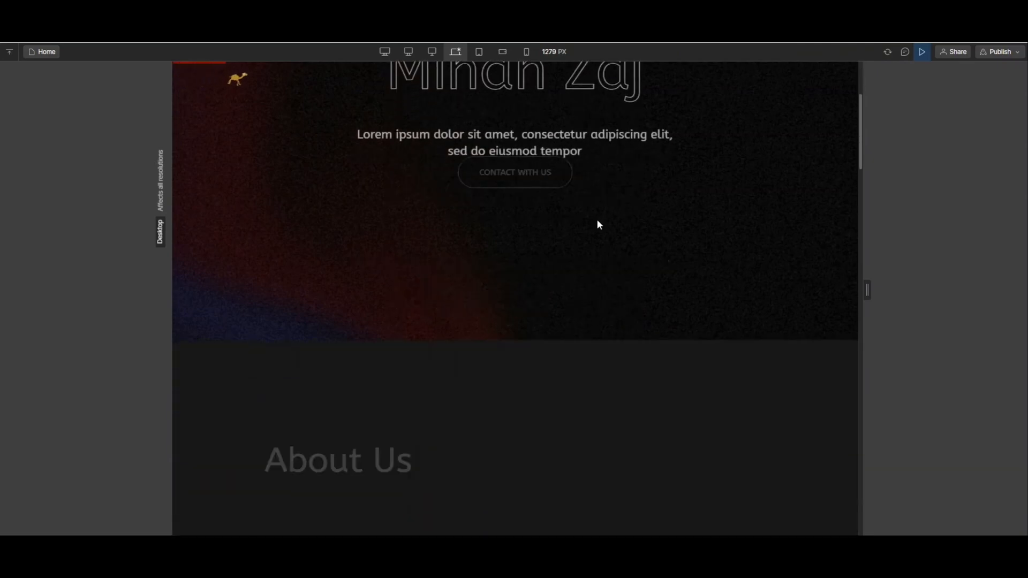
pyautogui.scroll(-10, 598, 224)
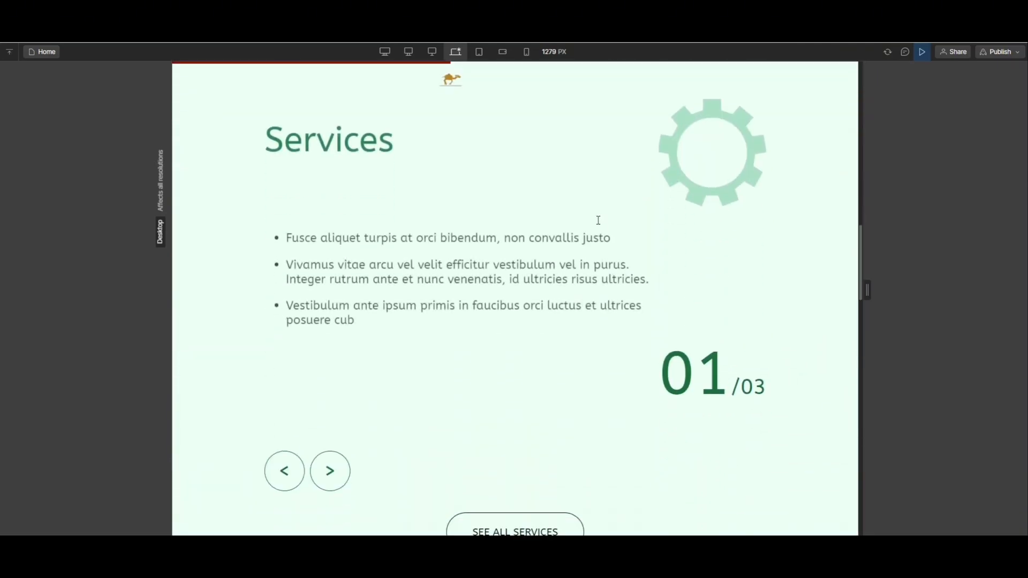
pyautogui.scroll(-10, 597, 222)
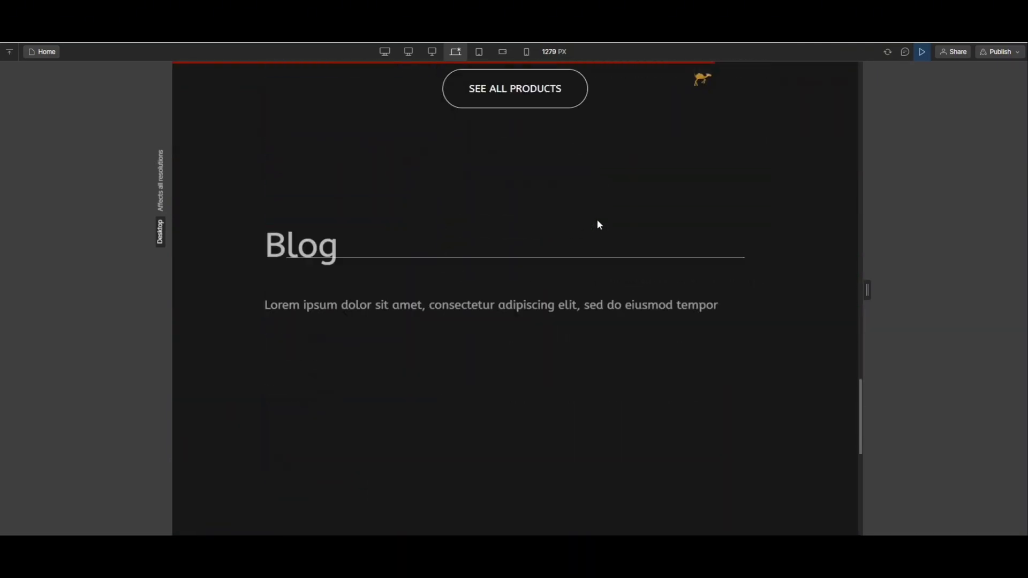
pyautogui.scroll(3, 598, 222)
pyautogui.scroll(15, 598, 225)
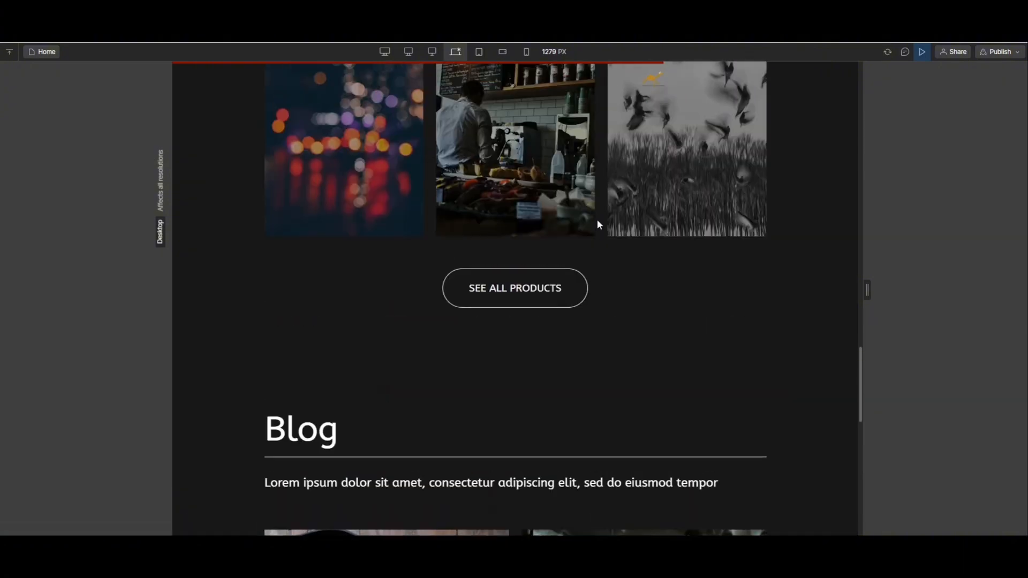
pyautogui.scroll(5, 598, 224)
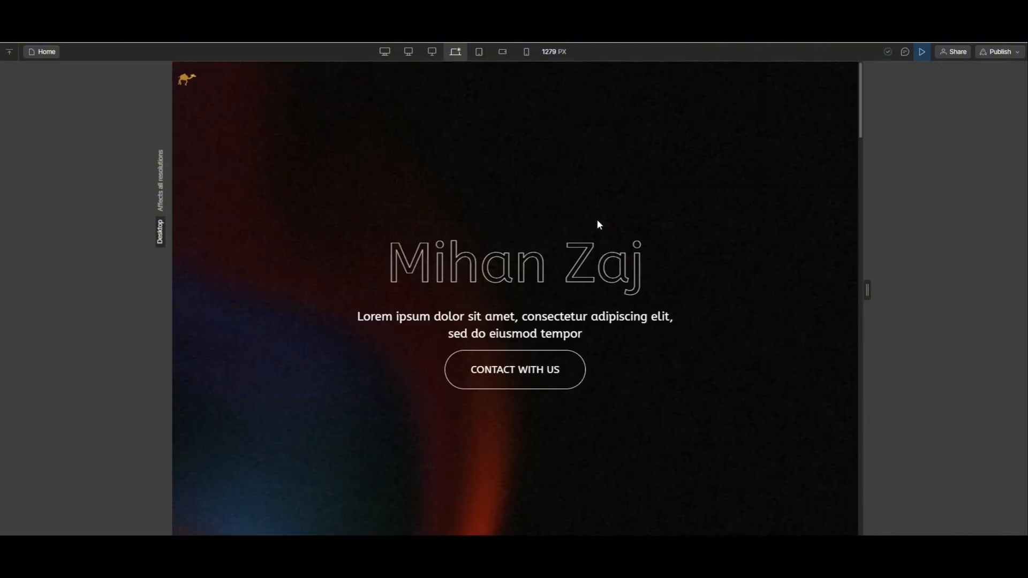
pyautogui.scroll(-10, 598, 224)
pyautogui.scroll(-6, 597, 223)
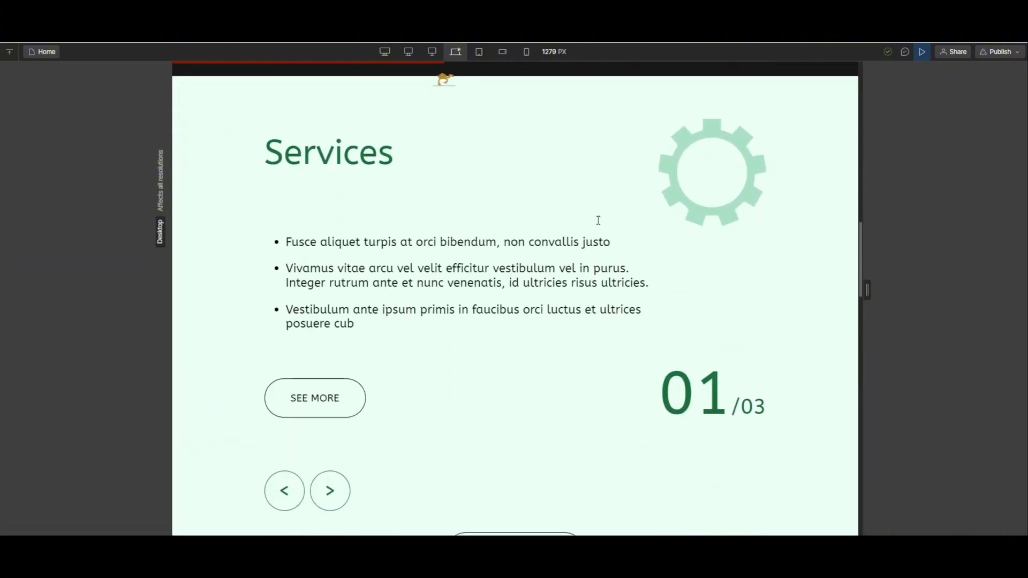
pyautogui.scroll(15, 597, 223)
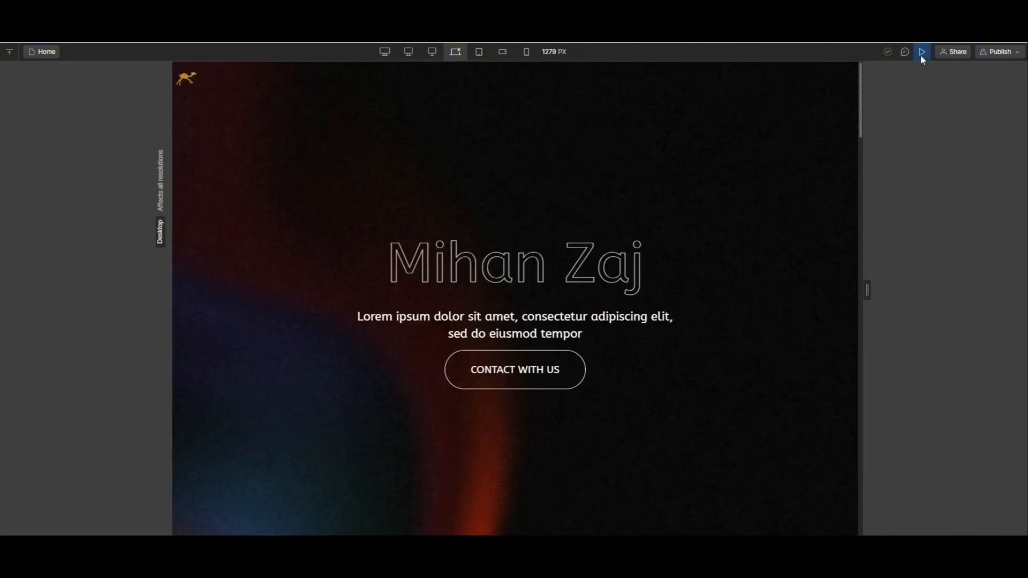